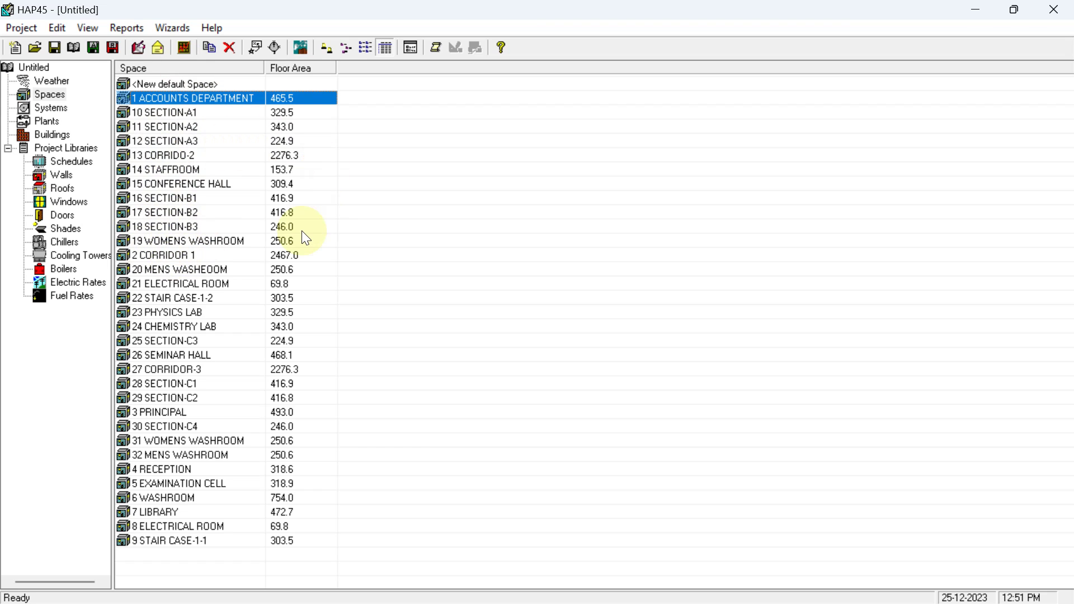
Step: Bring Revit forward and zoom around the 0-GF plan to inspect tags like ACCOUNTS DEPARTMENT (1.1 ton, 533 CFM)
{"action": "mouse_move", "coordinate": [655, 587]}
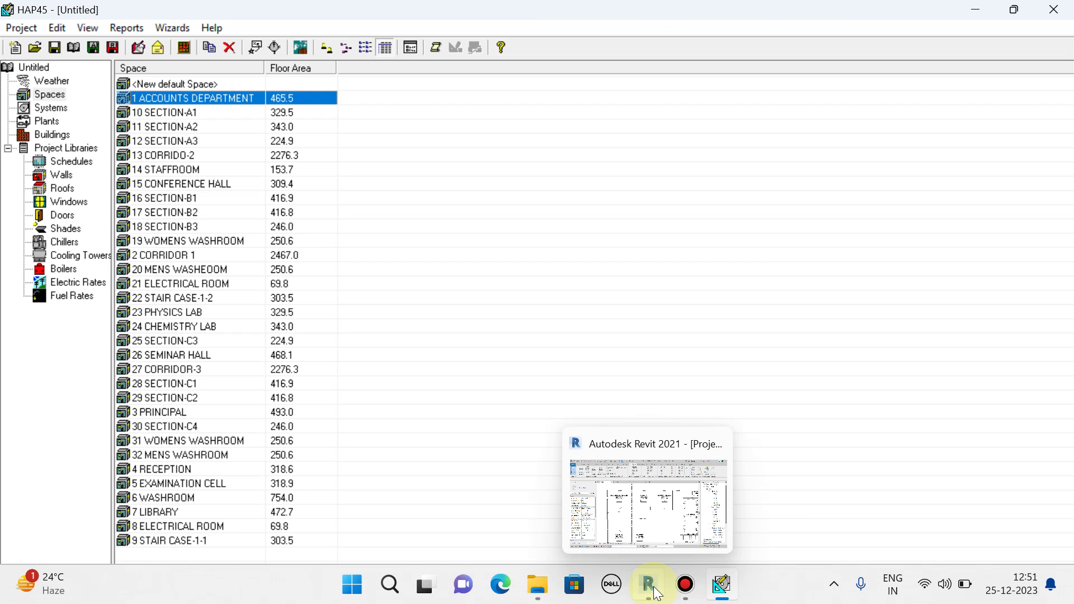
{"action": "left_click", "coordinate": [649, 531]}
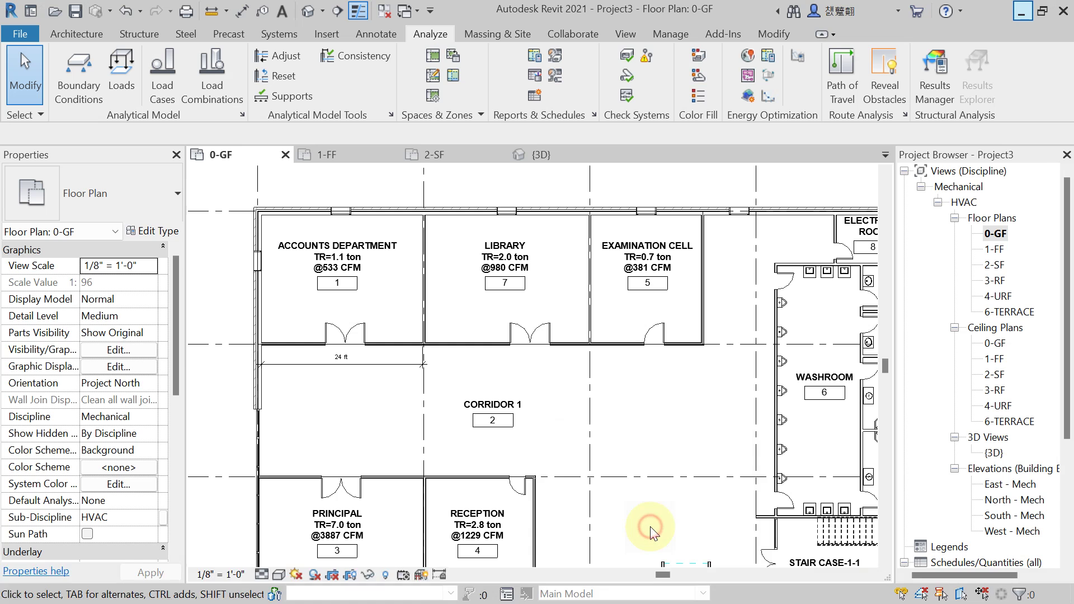
{"action": "scroll", "coordinate": [578, 325], "scroll_direction": "down", "scroll_amount": 3}
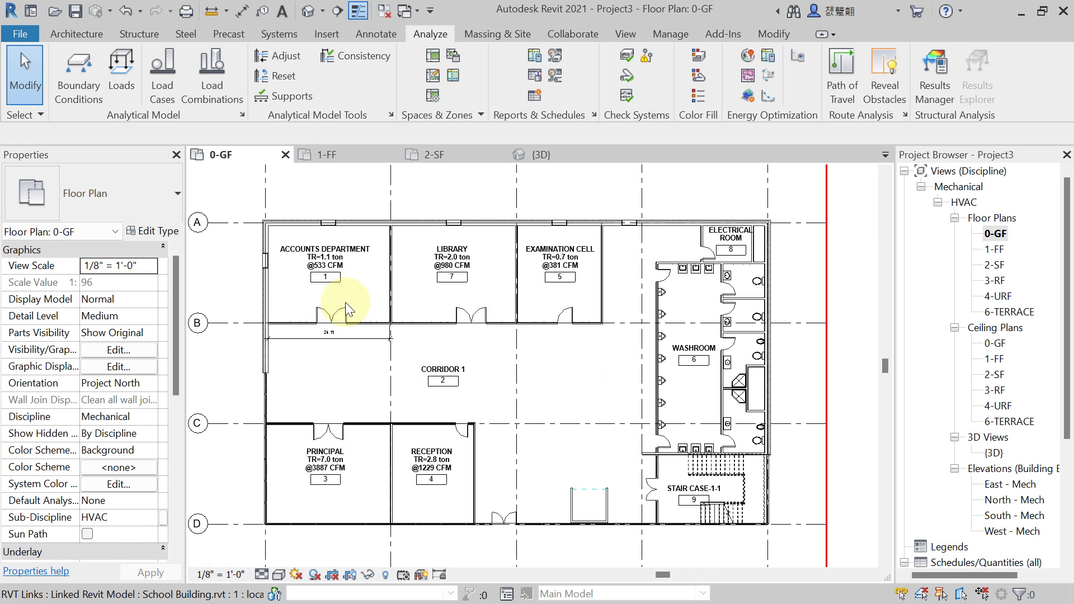
{"action": "scroll", "coordinate": [330, 295], "scroll_direction": "up", "scroll_amount": 5}
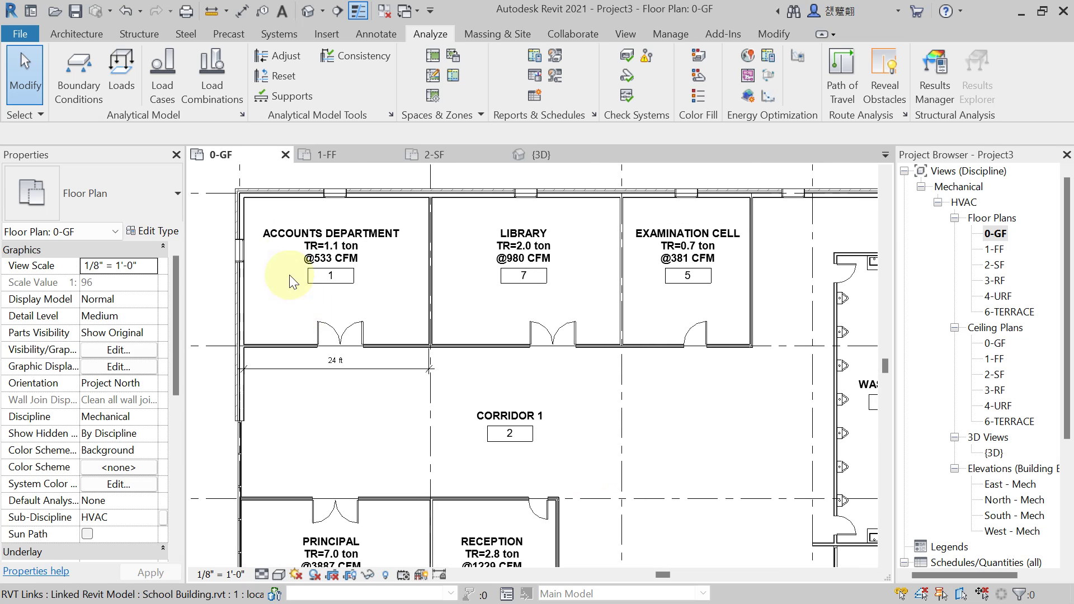
{"action": "scroll", "coordinate": [313, 256], "scroll_direction": "up", "scroll_amount": 1}
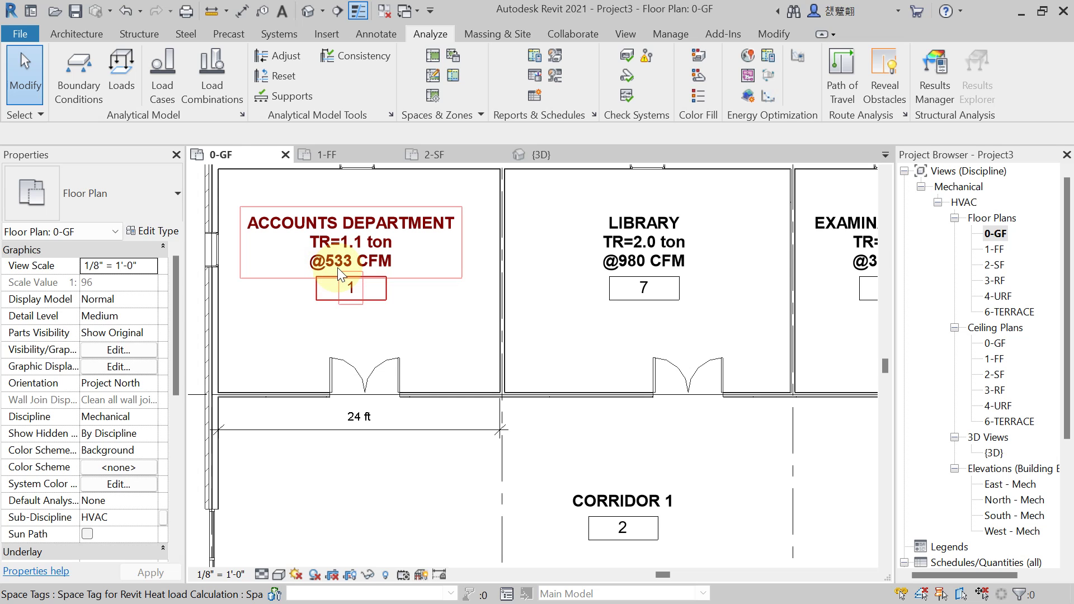
{"action": "scroll", "coordinate": [341, 266], "scroll_direction": "down", "scroll_amount": 5}
{"action": "middle_click_drag", "start_coordinate": [386, 354], "coordinate": [377, 344]}
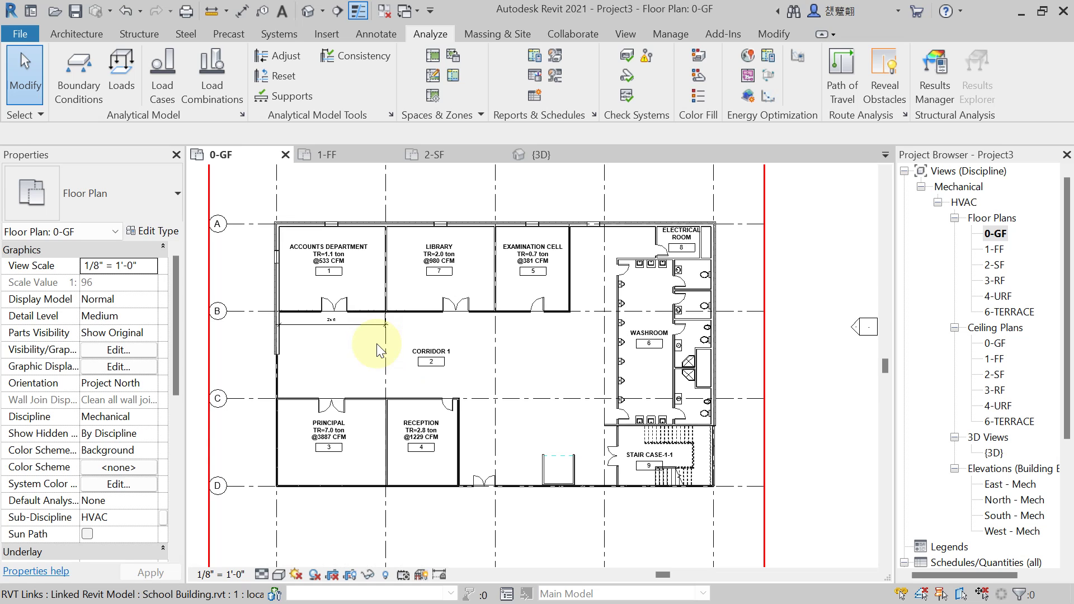
{"action": "middle_click_drag", "start_coordinate": [416, 382], "coordinate": [426, 387]}
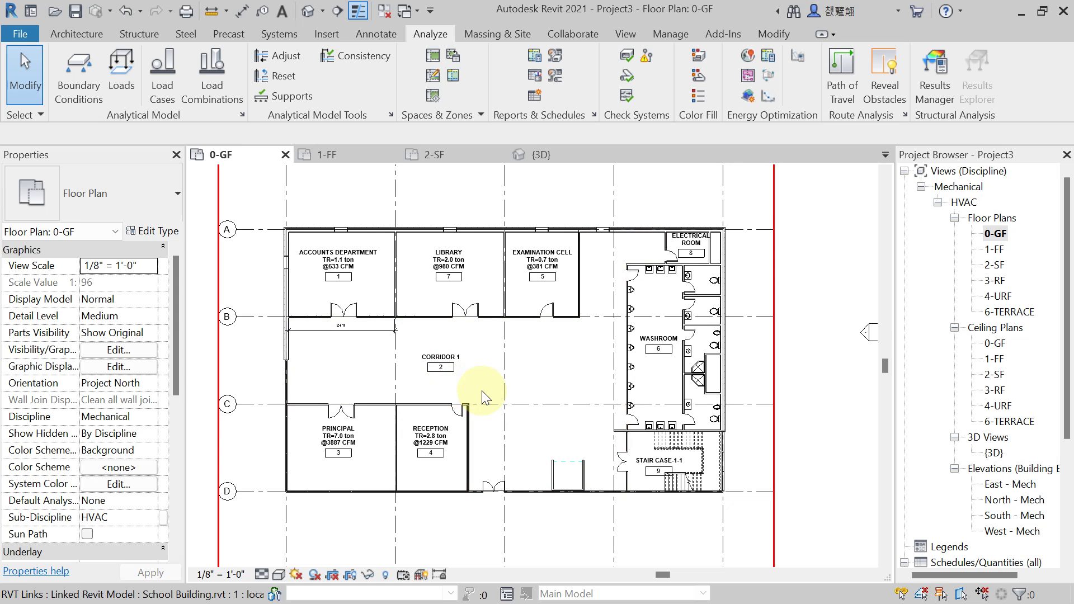
Step: Create a Spaces-category schedule named 'Space Schedulefor HAP HLC'
{"action": "left_click", "coordinate": [534, 96]}
{"action": "left_click", "coordinate": [664, 165]}
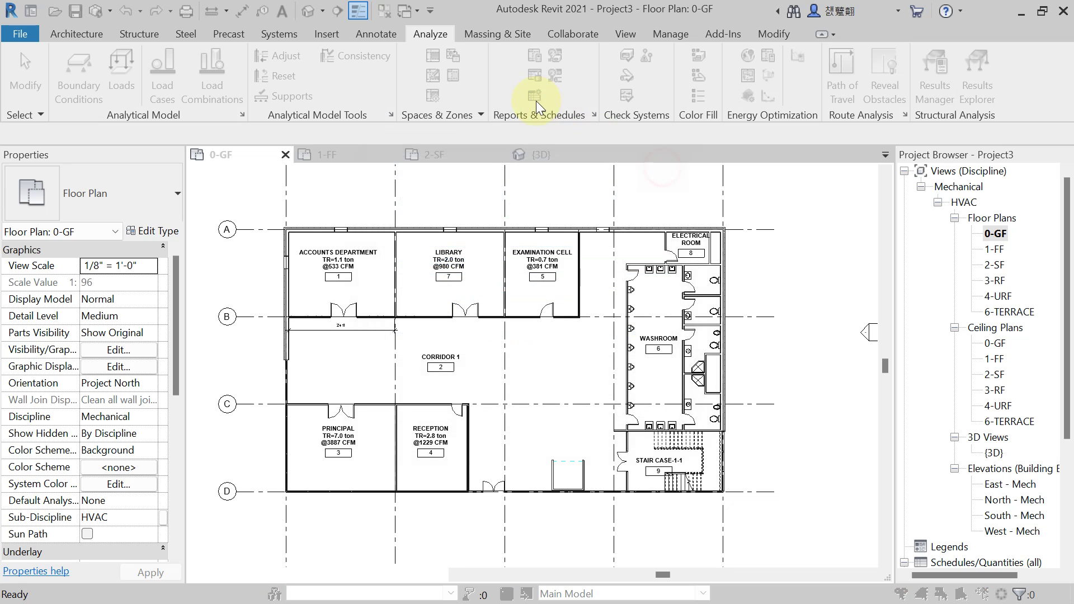
{"action": "left_click", "coordinate": [417, 252]}
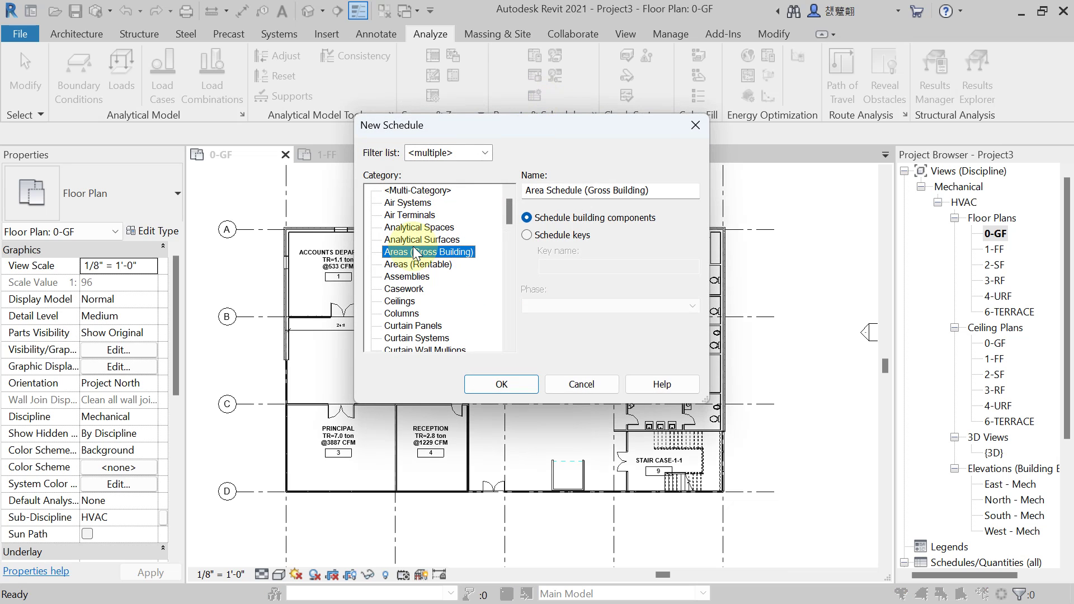
{"action": "key", "text": "s"}
{"action": "scroll", "coordinate": [403, 246], "scroll_direction": "down", "scroll_amount": 1}
{"action": "left_click", "coordinate": [399, 277]}
{"action": "left_click", "coordinate": [613, 191]}
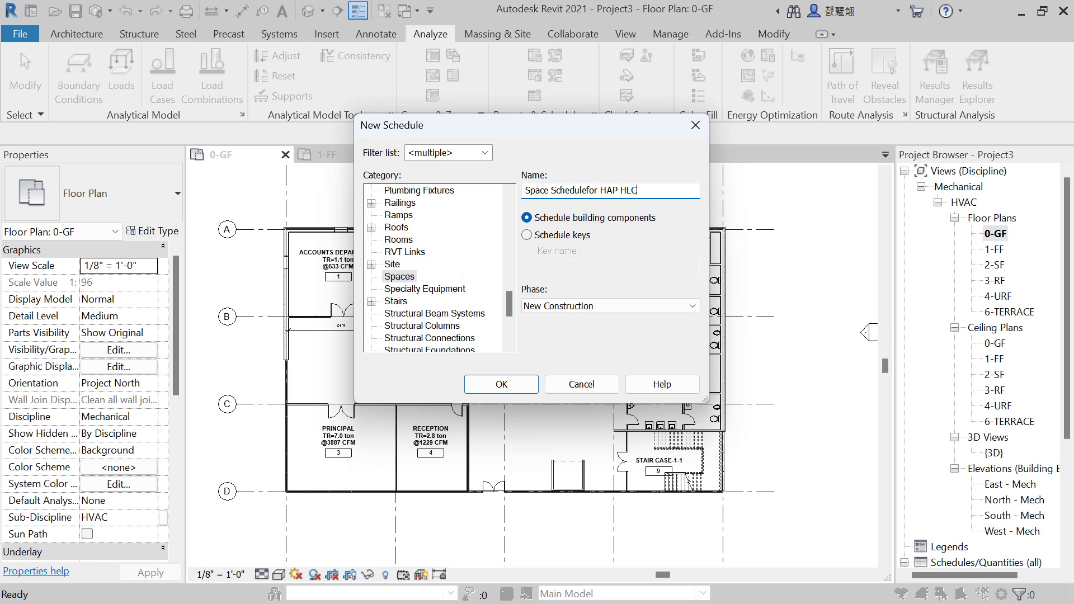
{"action": "left_click", "coordinate": [499, 380]}
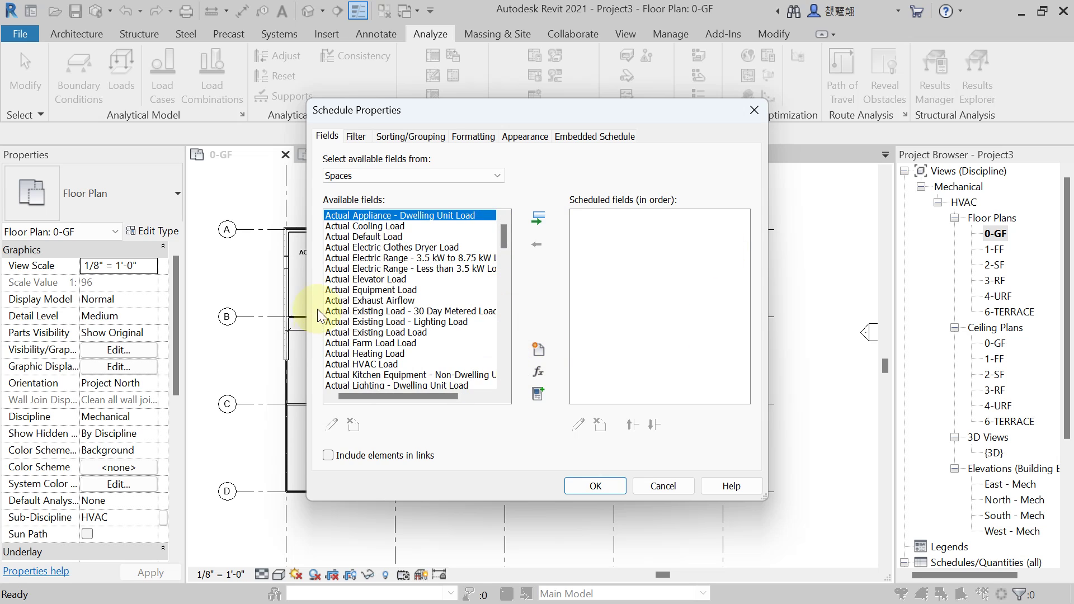
Step: Add the Level, Name, Number and Area fields to the schedule
{"action": "left_click", "coordinate": [357, 308]}
{"action": "key", "text": "l"}
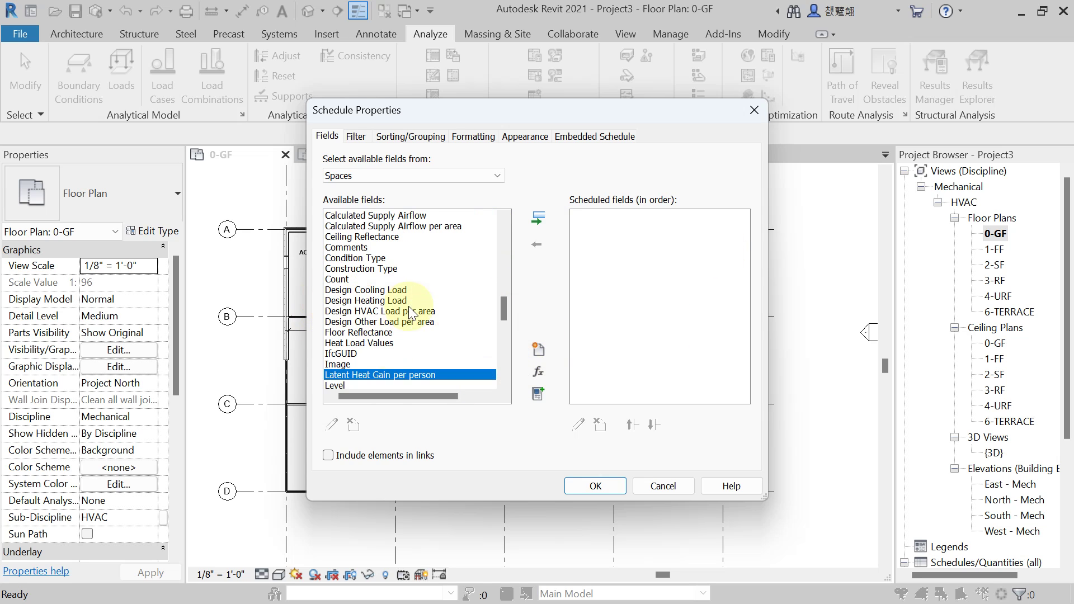
{"action": "scroll", "coordinate": [371, 378], "scroll_direction": "down", "scroll_amount": 1}
{"action": "left_click", "coordinate": [359, 354]}
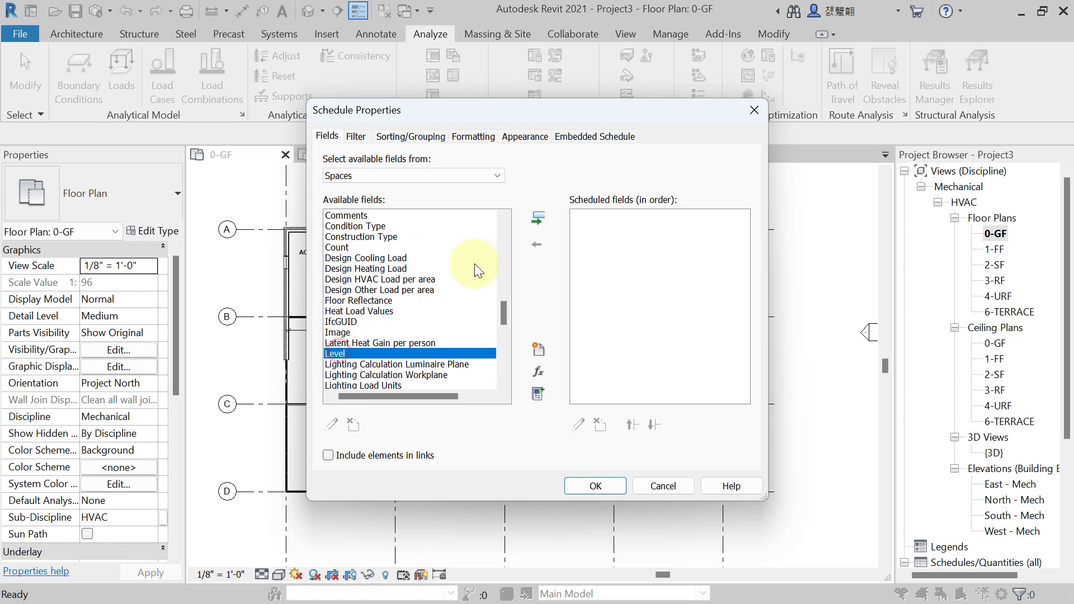
{"action": "left_click", "coordinate": [538, 217]}
{"action": "scroll", "coordinate": [363, 335], "scroll_direction": "down", "scroll_amount": 3}
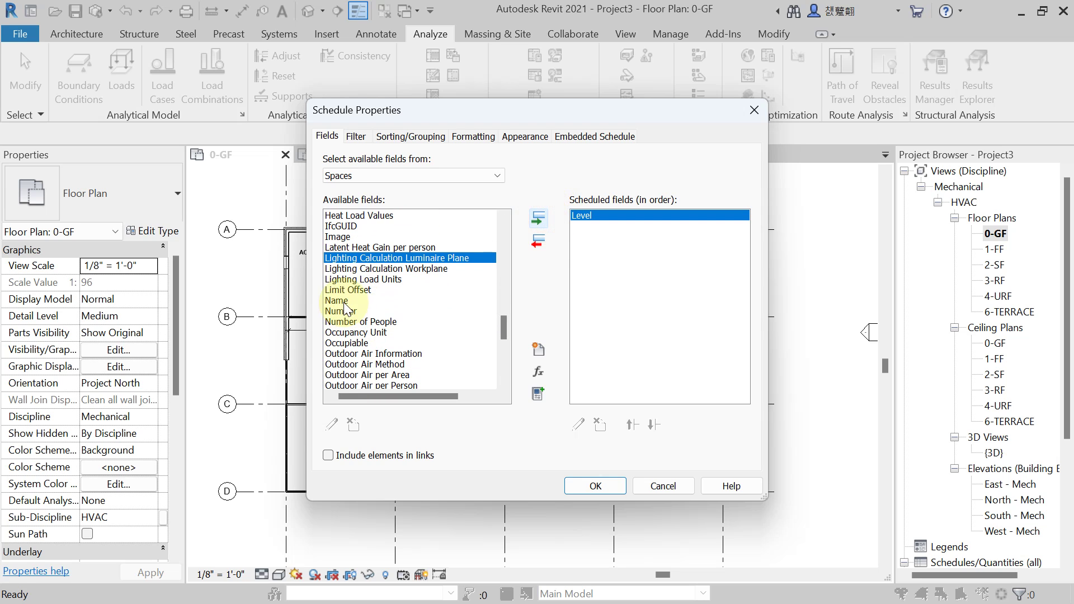
{"action": "left_click", "coordinate": [352, 301]}
{"action": "left_click", "coordinate": [538, 218]}
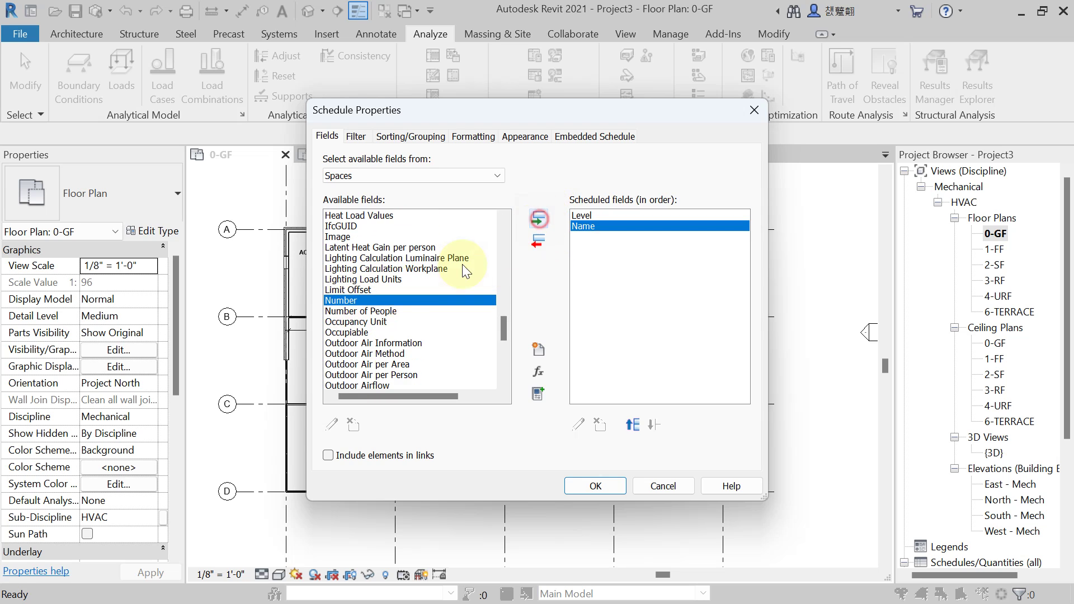
{"action": "left_click", "coordinate": [538, 222]}
{"action": "left_click", "coordinate": [347, 237]}
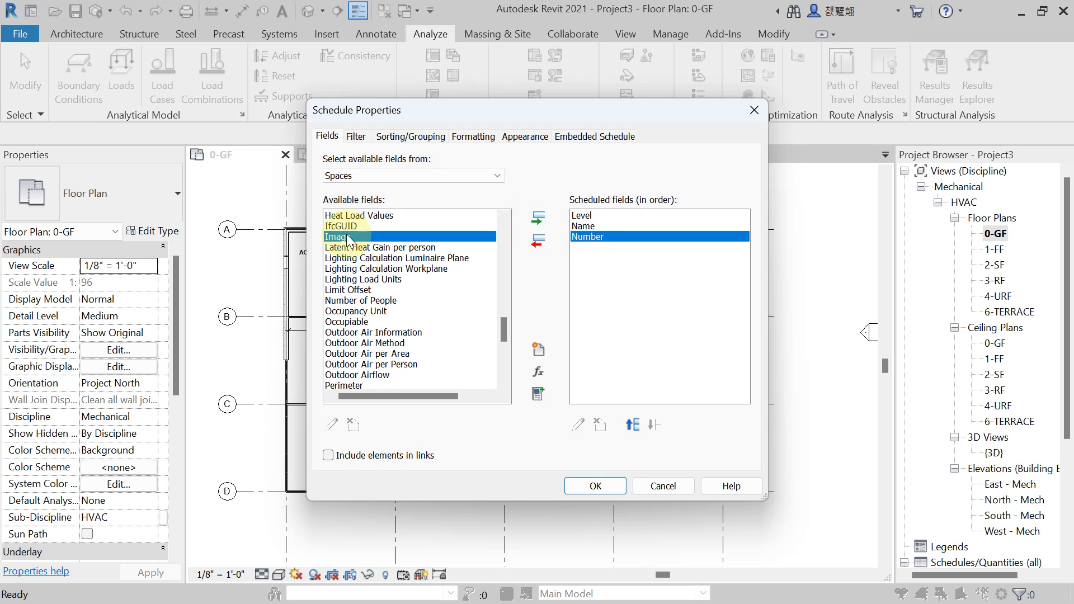
{"action": "scroll", "coordinate": [339, 296], "scroll_direction": "up", "scroll_amount": 15}
{"action": "scroll", "coordinate": [355, 302], "scroll_direction": "down", "scroll_amount": 3}
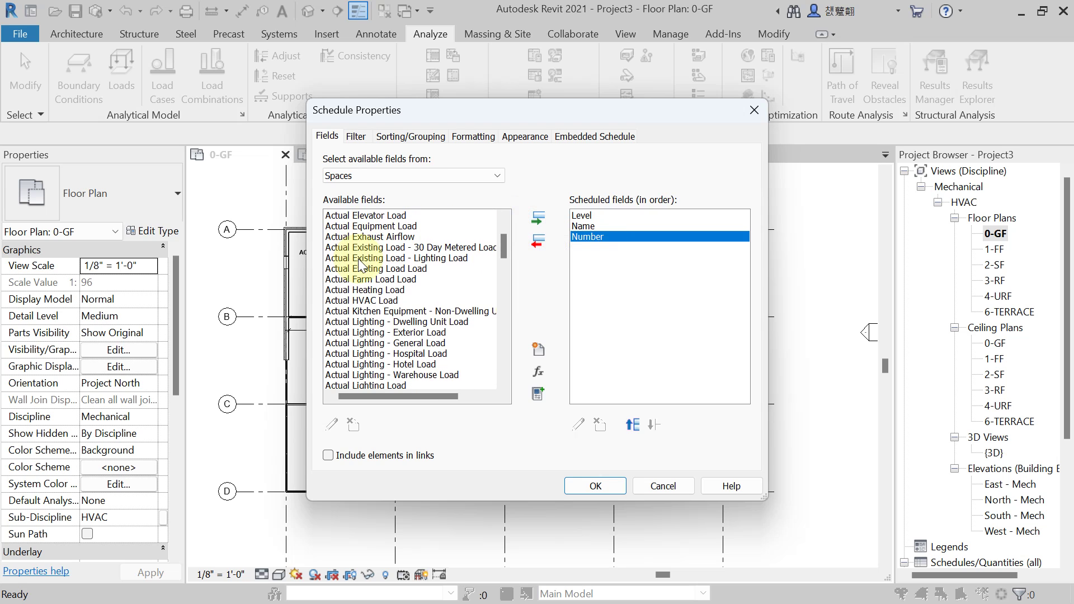
{"action": "scroll", "coordinate": [355, 304], "scroll_direction": "down", "scroll_amount": 9}
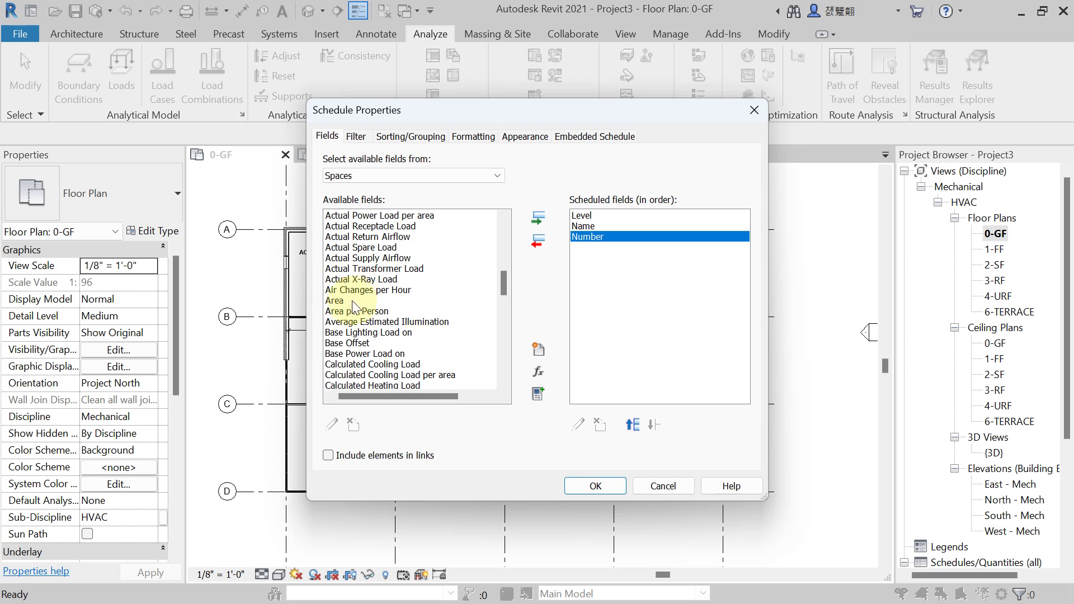
{"action": "left_click", "coordinate": [339, 301]}
{"action": "left_click", "coordinate": [538, 218]}
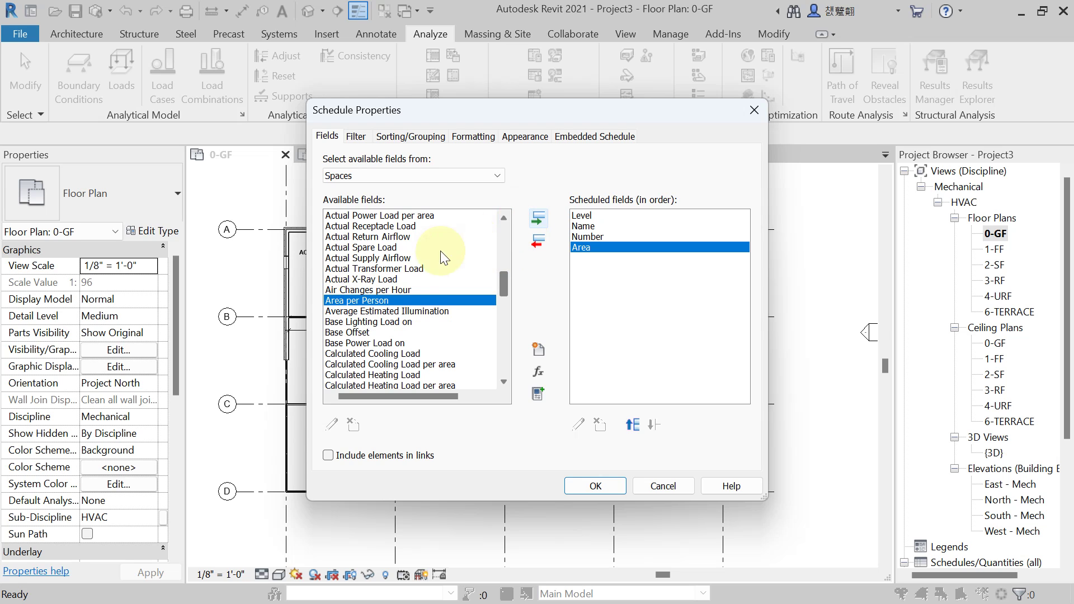
Step: Add Design Cooling Load and Specified Supply Airflow fields and confirm the schedule
{"action": "scroll", "coordinate": [397, 268], "scroll_direction": "up", "scroll_amount": 6}
{"action": "left_click", "coordinate": [382, 259]}
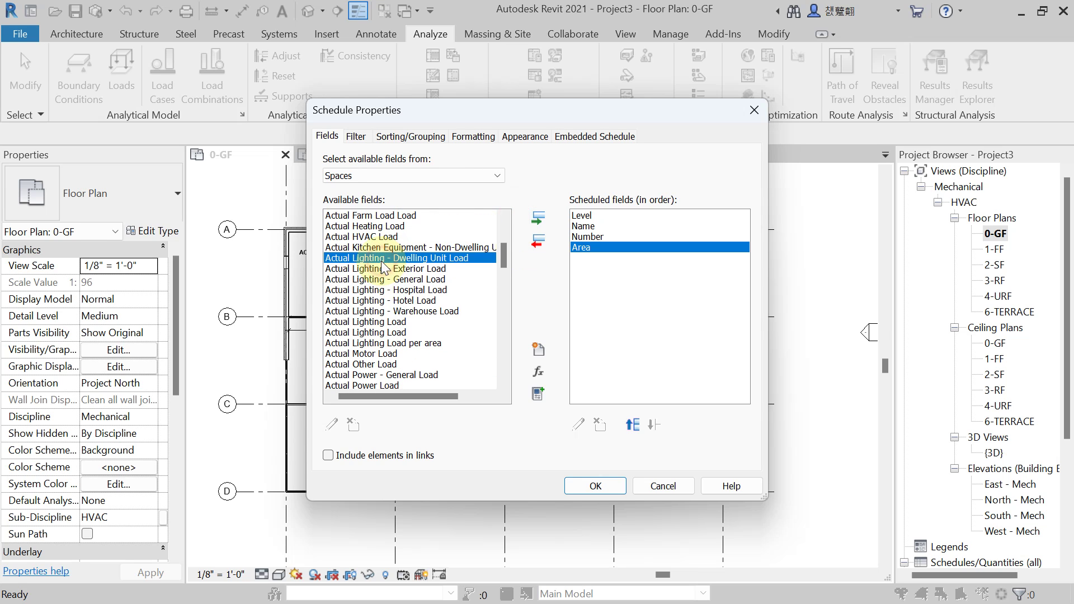
{"action": "key", "text": "d"}
{"action": "scroll", "coordinate": [403, 297], "scroll_direction": "down", "scroll_amount": 2}
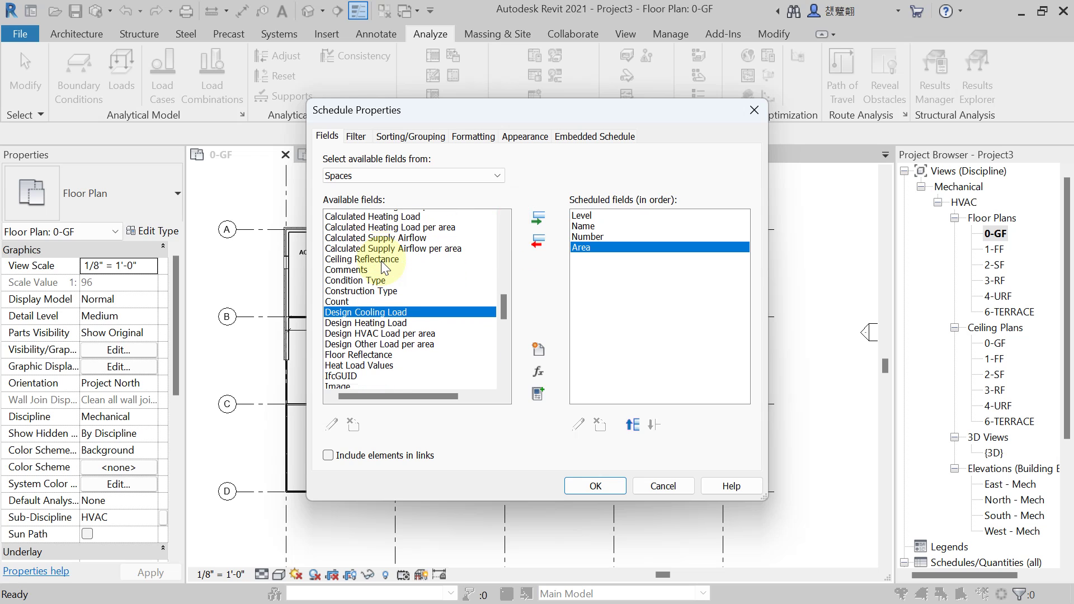
{"action": "left_click", "coordinate": [537, 218]}
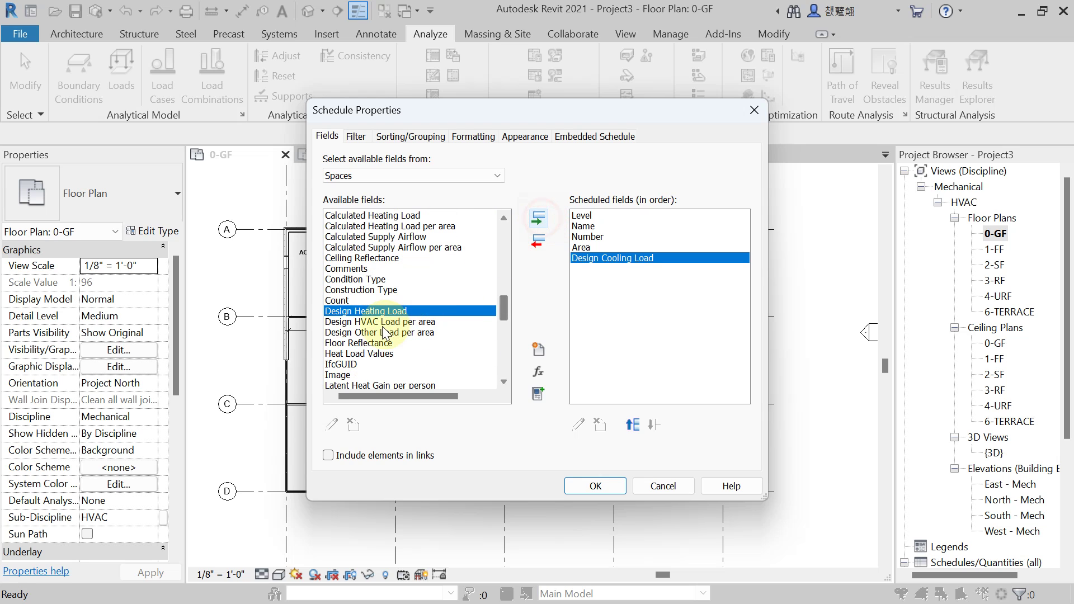
{"action": "left_click", "coordinate": [374, 331]}
{"action": "key", "text": "s"}
{"action": "scroll", "coordinate": [388, 299], "scroll_direction": "down", "scroll_amount": 3}
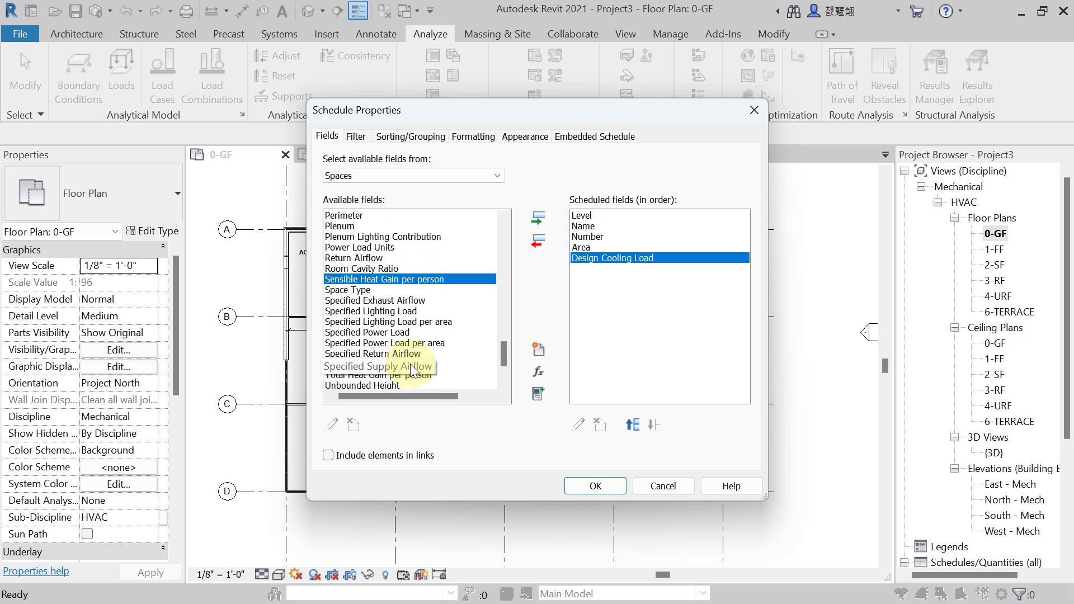
{"action": "scroll", "coordinate": [412, 334], "scroll_direction": "down", "scroll_amount": 2}
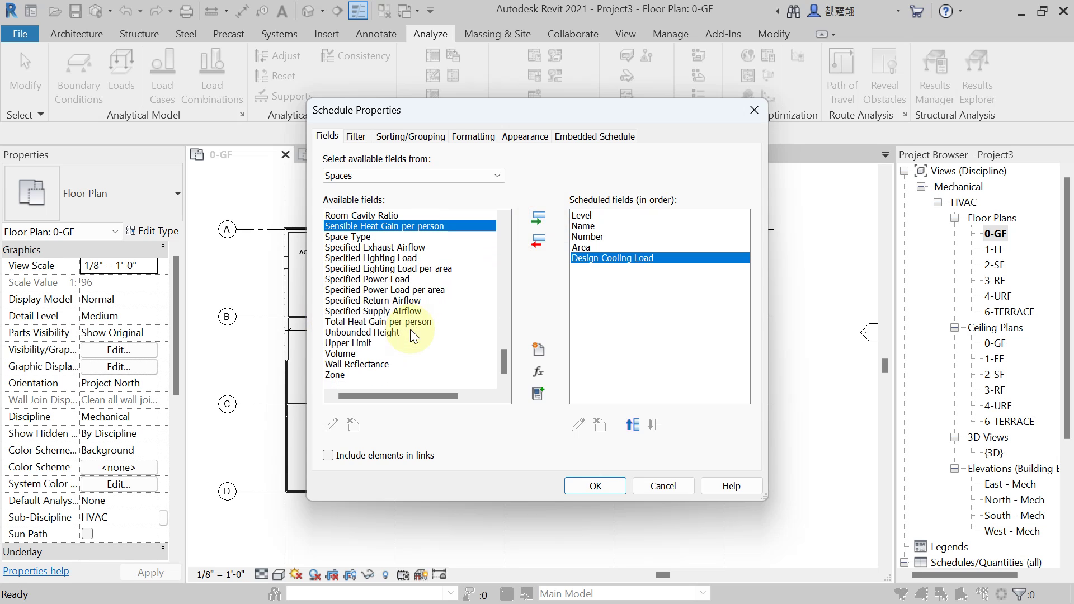
{"action": "left_click", "coordinate": [381, 311]}
{"action": "left_click", "coordinate": [539, 219]}
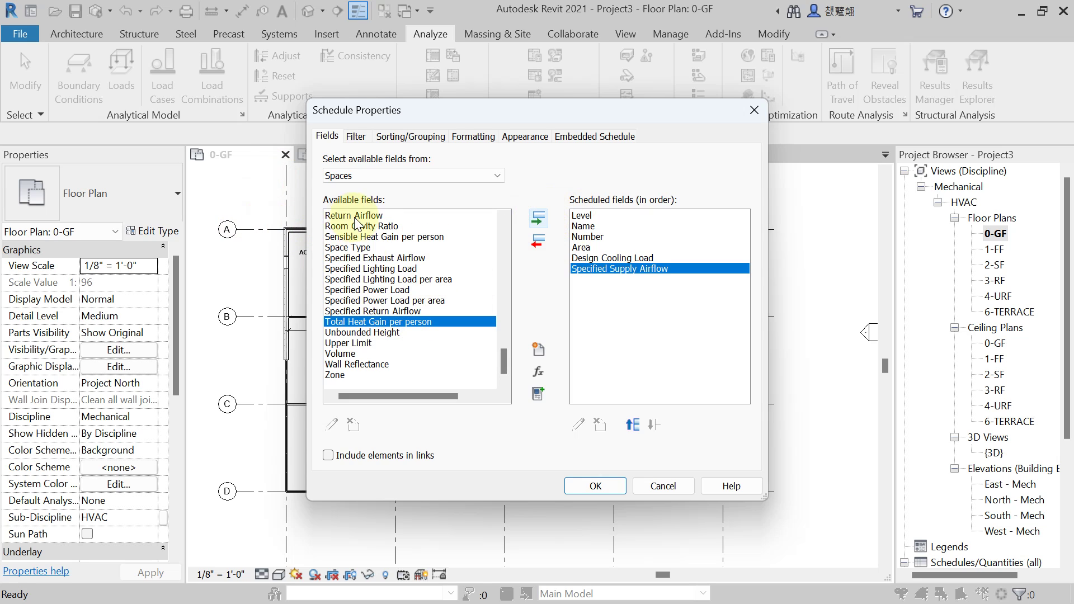
{"action": "left_click", "coordinate": [597, 486]}
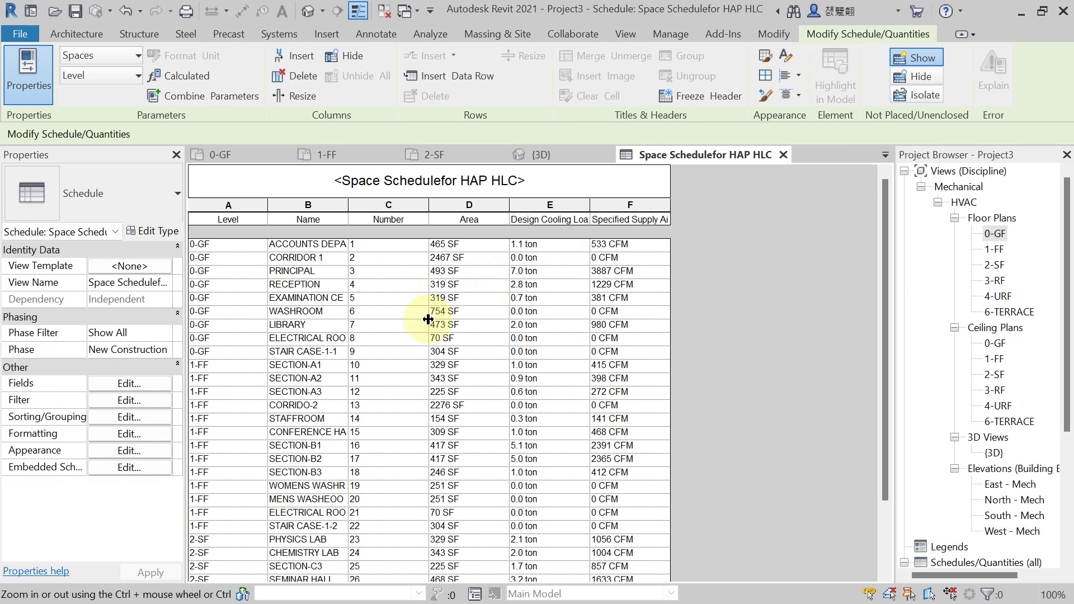
Step: Sort the schedule by Level with a header, a totals-only footer and a blank line per group
{"action": "left_click", "coordinate": [108, 417]}
{"action": "left_click", "coordinate": [442, 162]}
{"action": "left_click", "coordinate": [441, 185]}
{"action": "left_click", "coordinate": [342, 182]}
{"action": "left_click", "coordinate": [420, 183]}
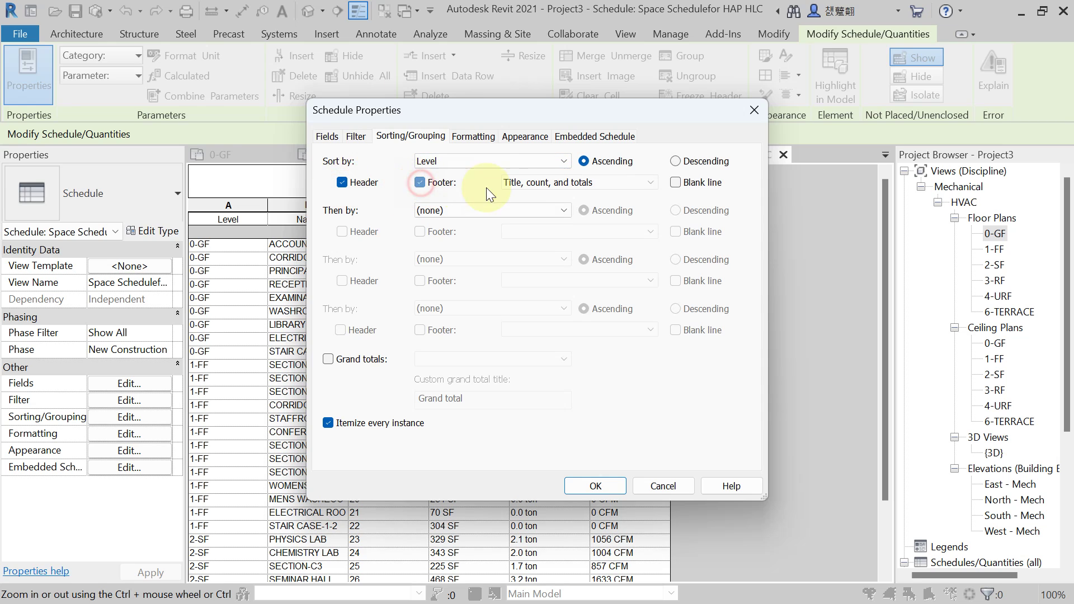
{"action": "left_click", "coordinate": [648, 183]}
{"action": "left_click", "coordinate": [507, 227]}
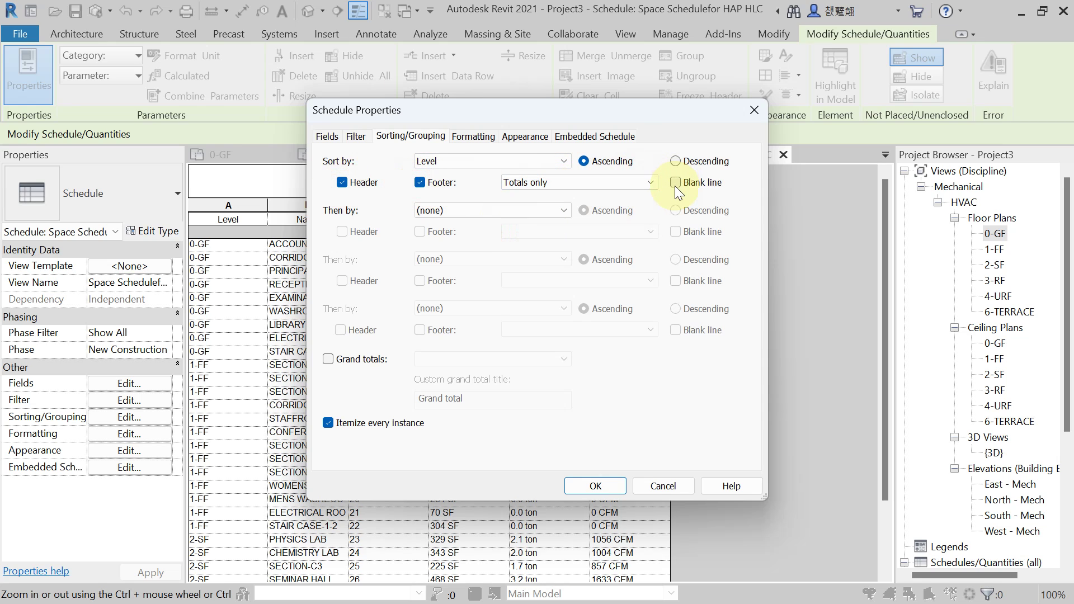
{"action": "left_click", "coordinate": [674, 185]}
{"action": "left_click", "coordinate": [595, 486]}
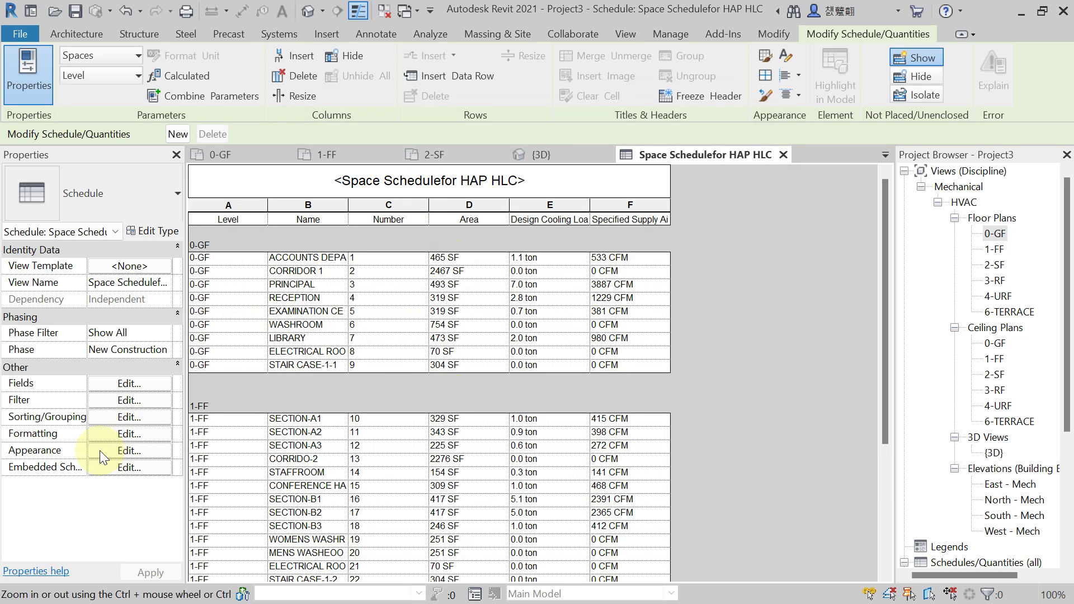
{"action": "left_click", "coordinate": [129, 433]}
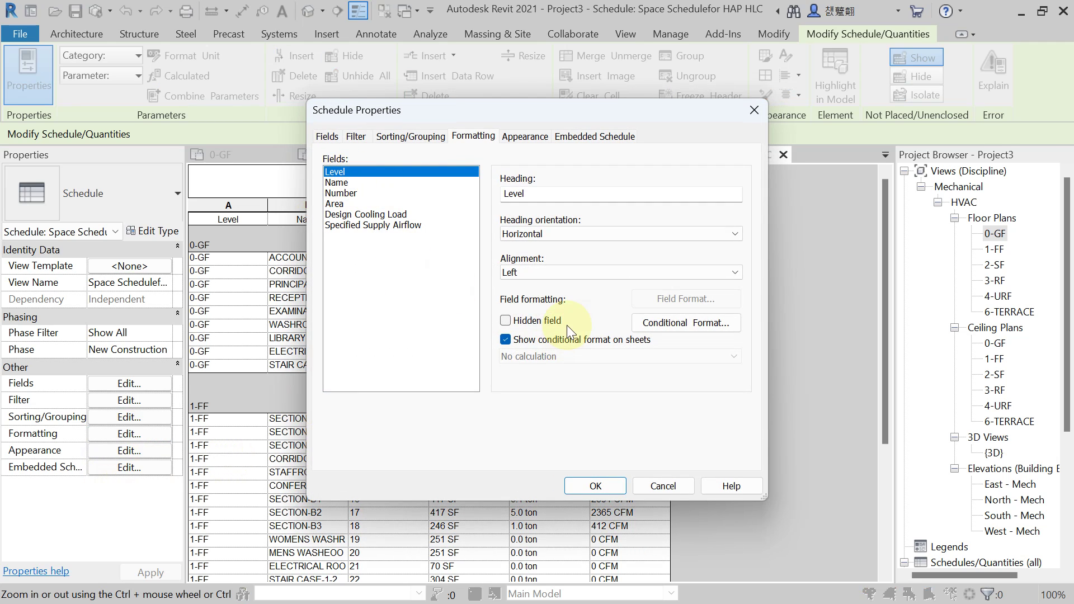
Step: Hide the Level column and calculate Area totals per level, giving 5663 SF for 0-GF
{"action": "left_click", "coordinate": [504, 320]}
{"action": "left_click", "coordinate": [612, 486]}
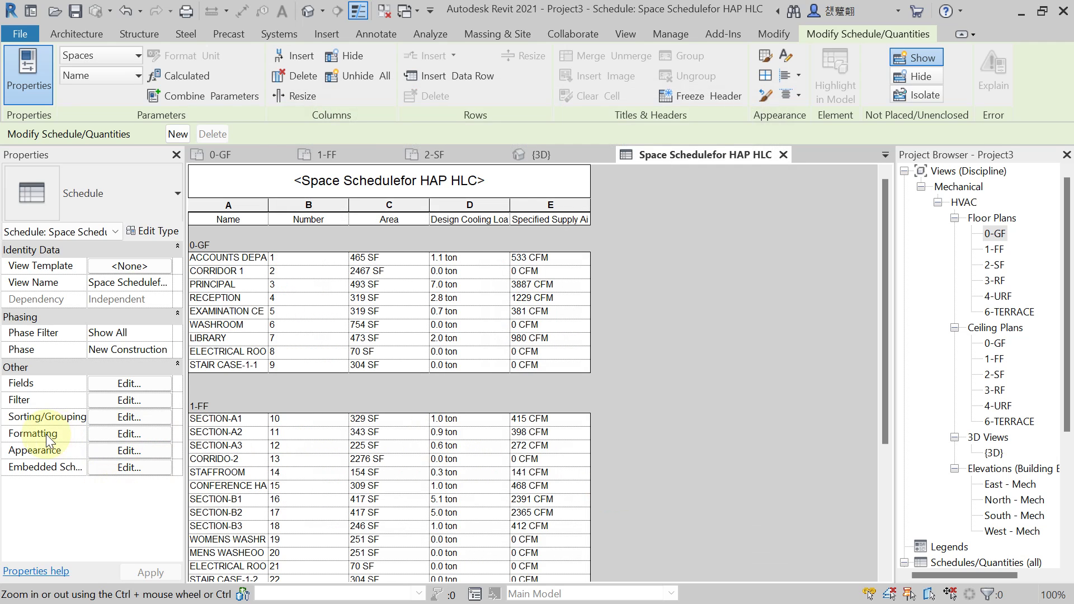
{"action": "left_click", "coordinate": [129, 434]}
{"action": "left_click", "coordinate": [338, 204]}
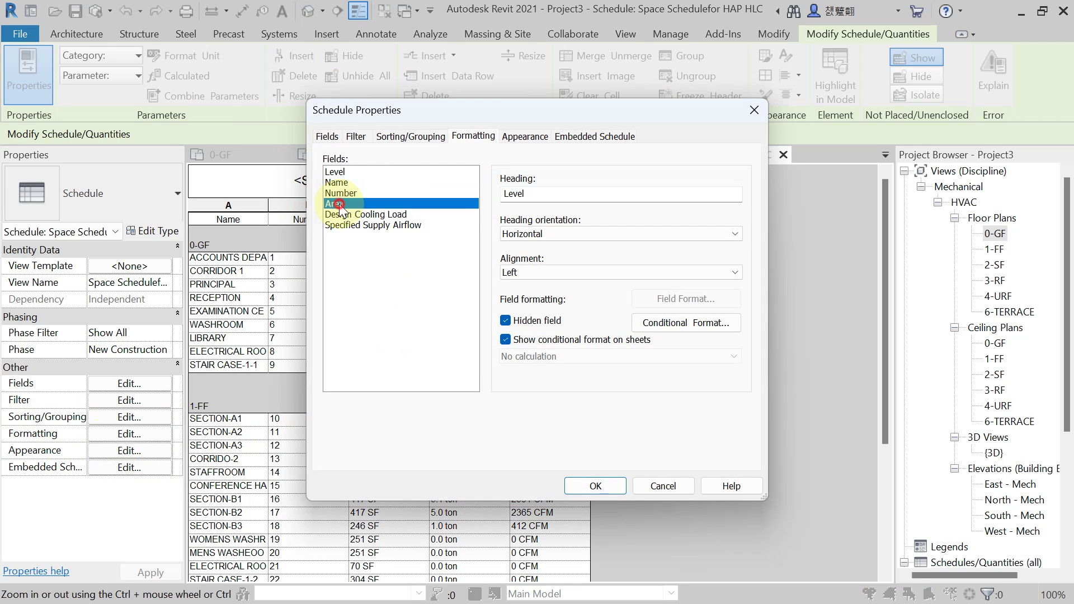
{"action": "left_click", "coordinate": [509, 321]}
{"action": "left_click", "coordinate": [528, 357]}
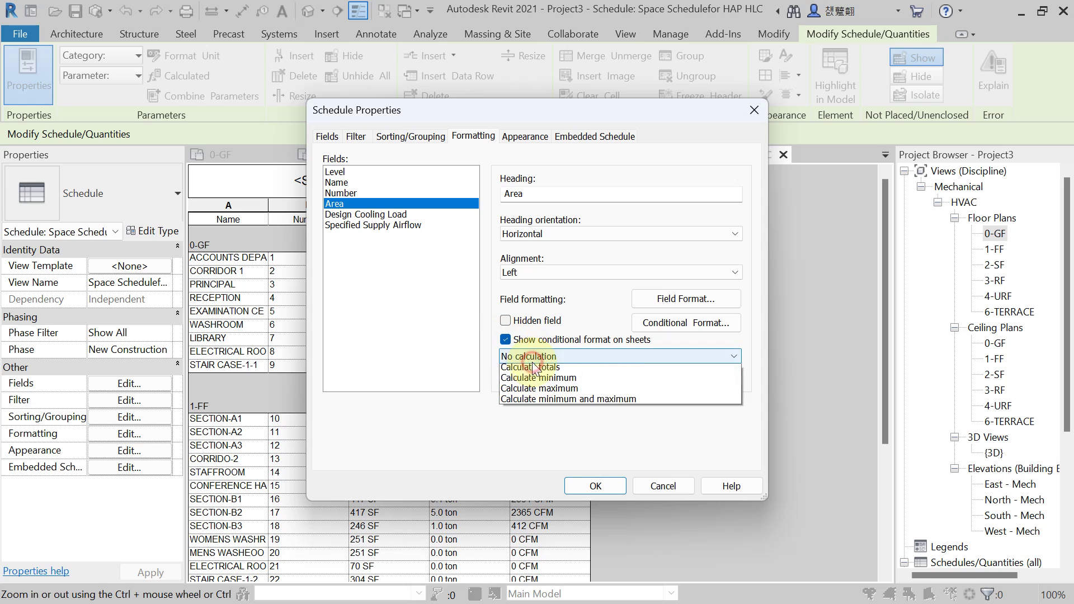
{"action": "left_click", "coordinate": [529, 383]}
{"action": "left_click", "coordinate": [596, 486]}
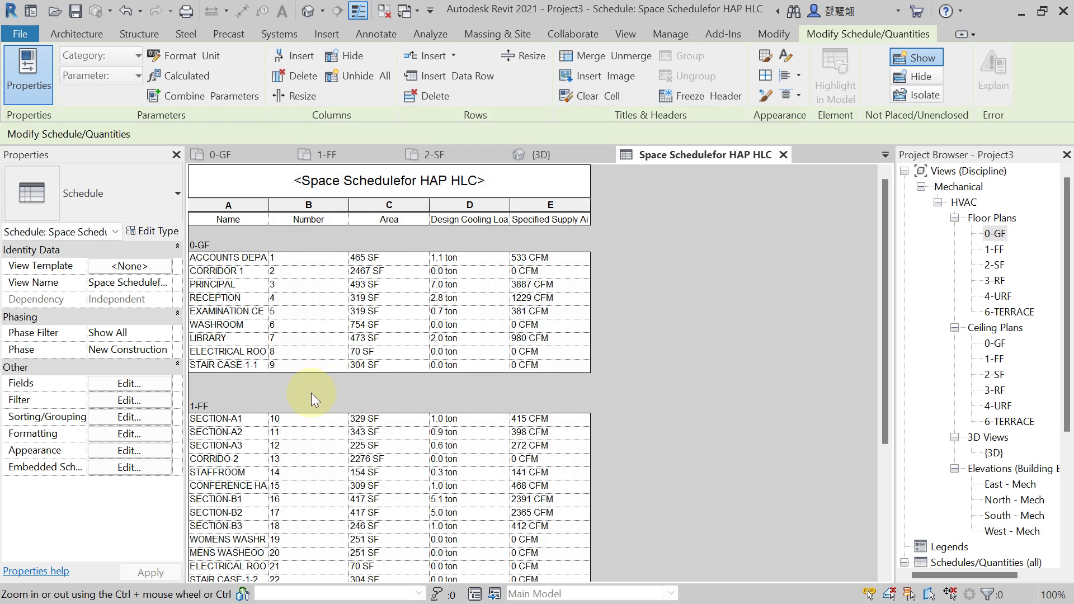
{"action": "scroll", "coordinate": [403, 375], "scroll_direction": "down", "scroll_amount": 3}
{"action": "scroll", "coordinate": [403, 376], "scroll_direction": "up", "scroll_amount": 3}
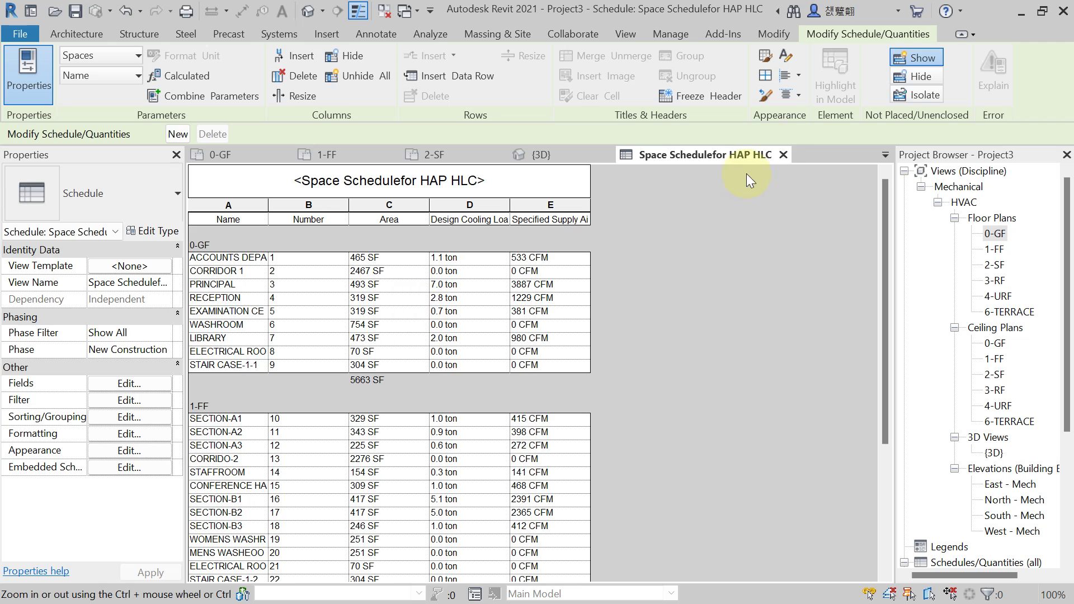
Step: Close the schedule, reopen 'Space Schedulefor HAP HLC' to check it, then close it again
{"action": "left_click", "coordinate": [783, 155]}
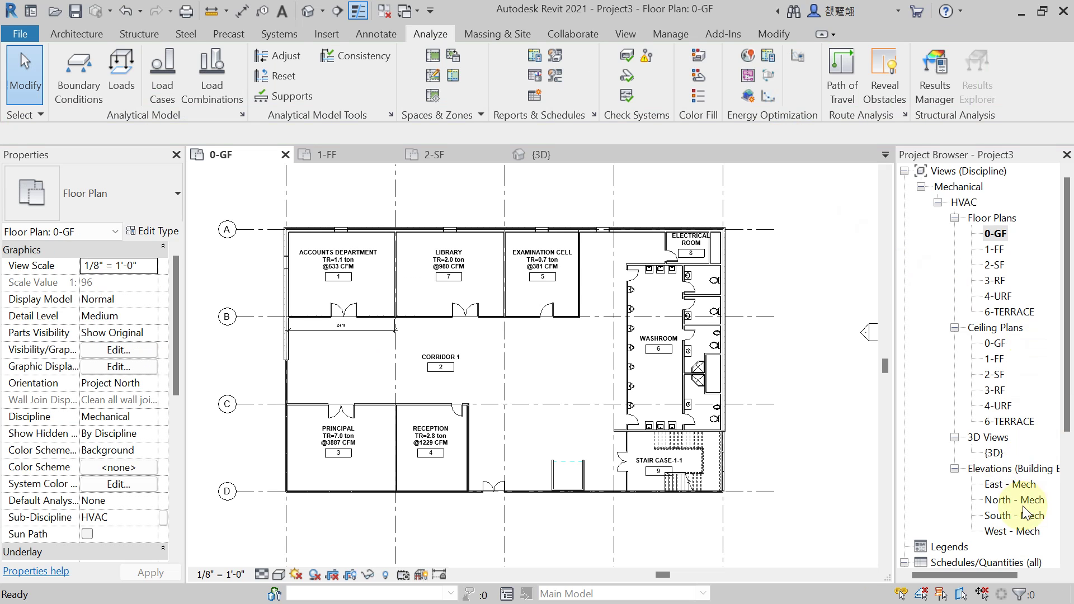
{"action": "scroll", "coordinate": [1022, 505], "scroll_direction": "down", "scroll_amount": 4}
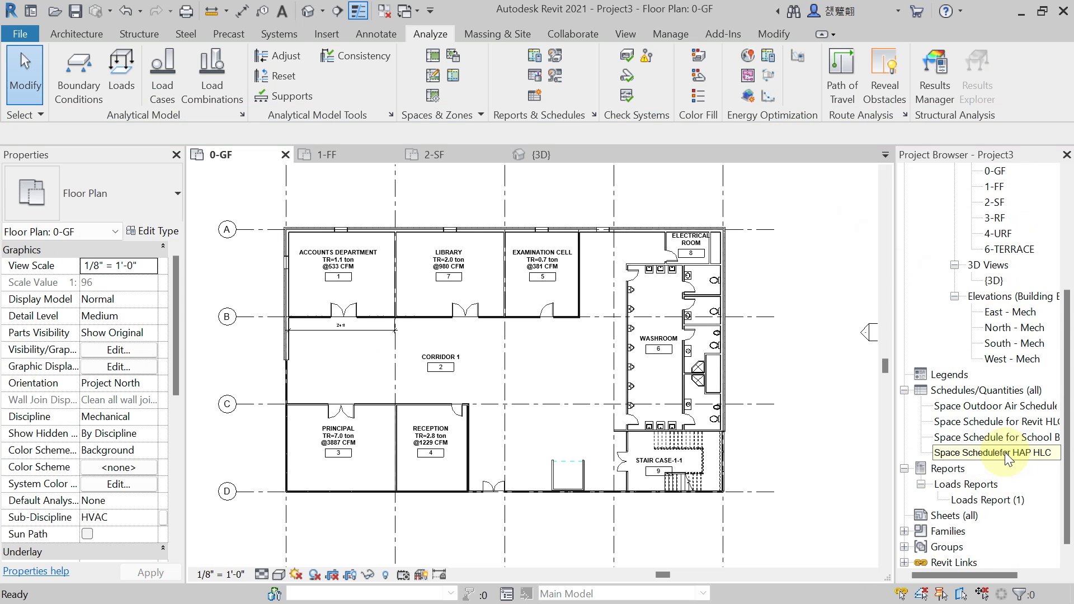
{"action": "double_click", "coordinate": [1004, 451]}
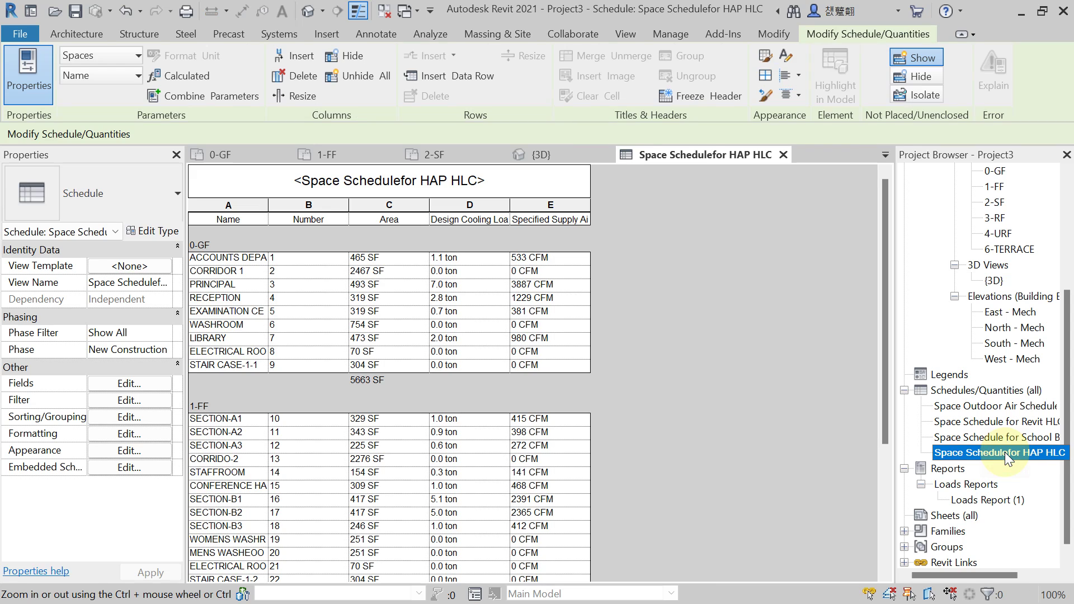
{"action": "left_click", "coordinate": [783, 155]}
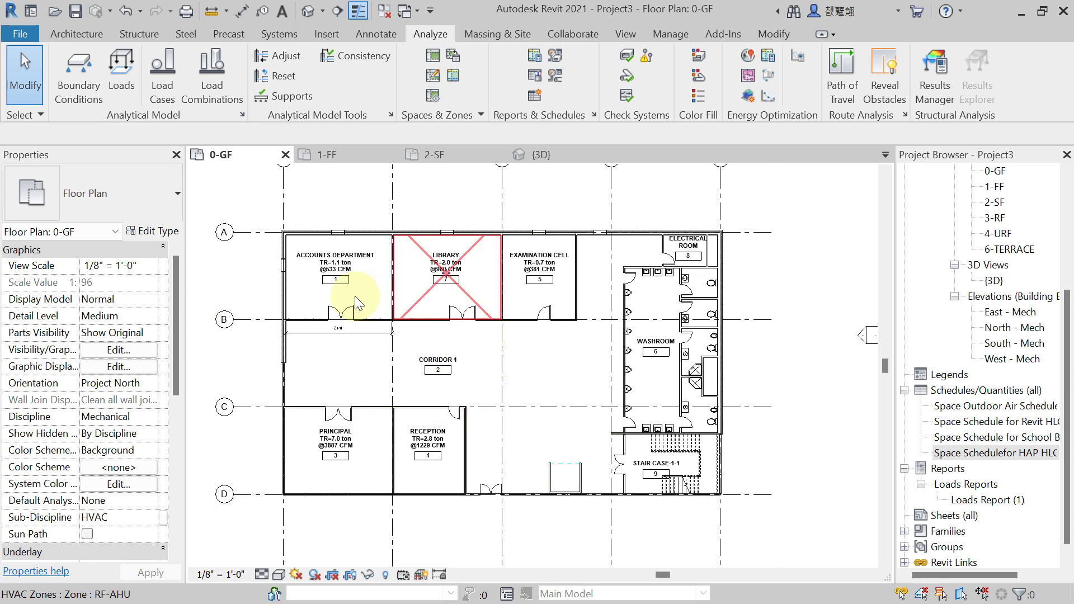
Step: Select the Accounts Department space tag on the 0-GF plan and open its family for editing
{"action": "scroll", "coordinate": [368, 377], "scroll_direction": "up", "scroll_amount": 2}
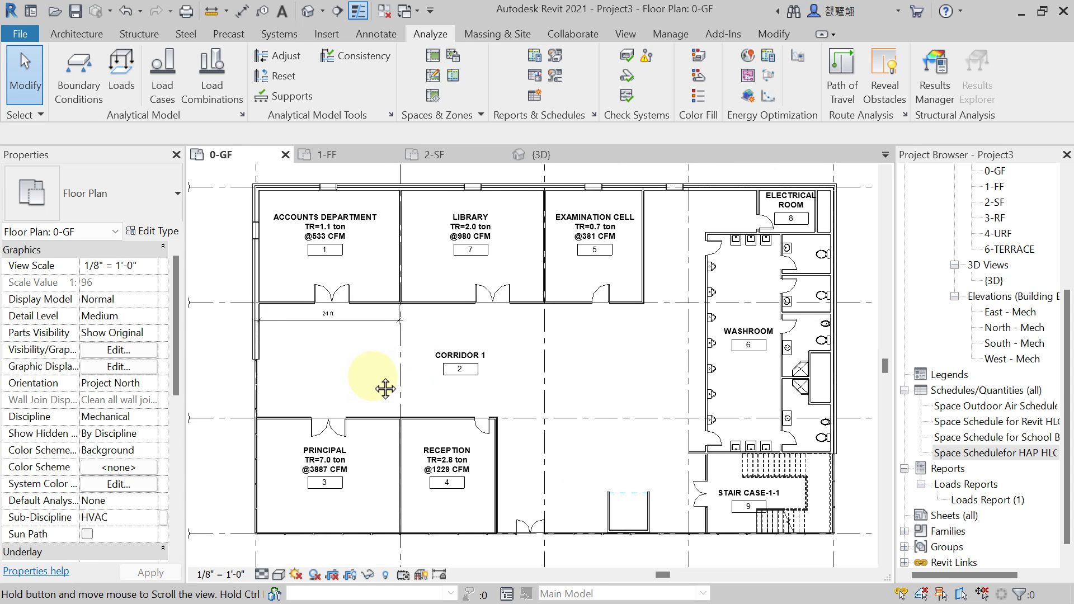
{"action": "left_click", "coordinate": [347, 344]}
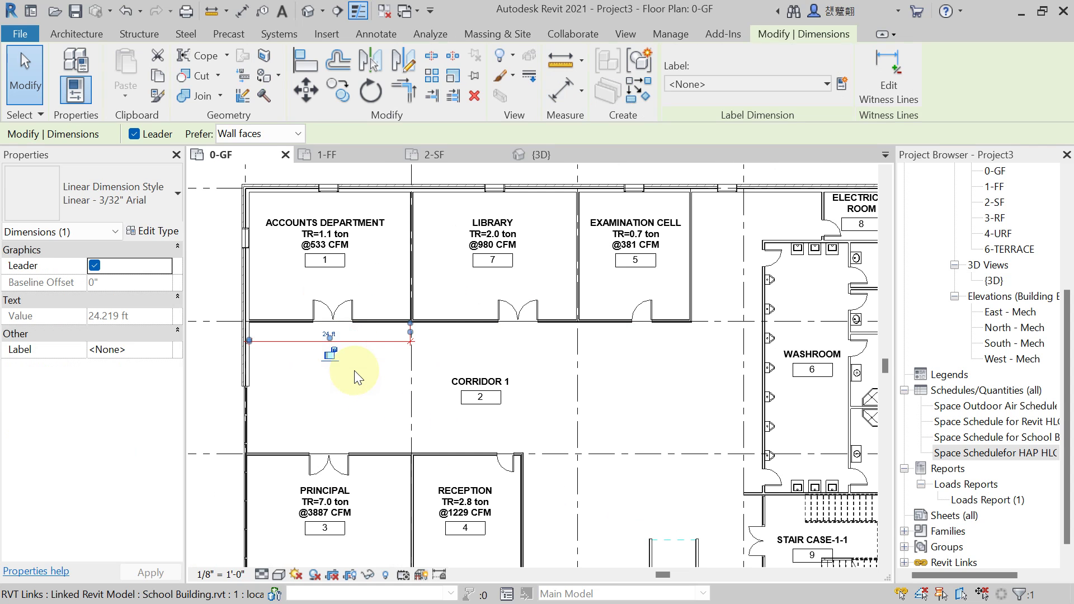
{"action": "key", "text": "Escape"}
{"action": "middle_click_drag", "start_coordinate": [347, 288], "coordinate": [371, 330]}
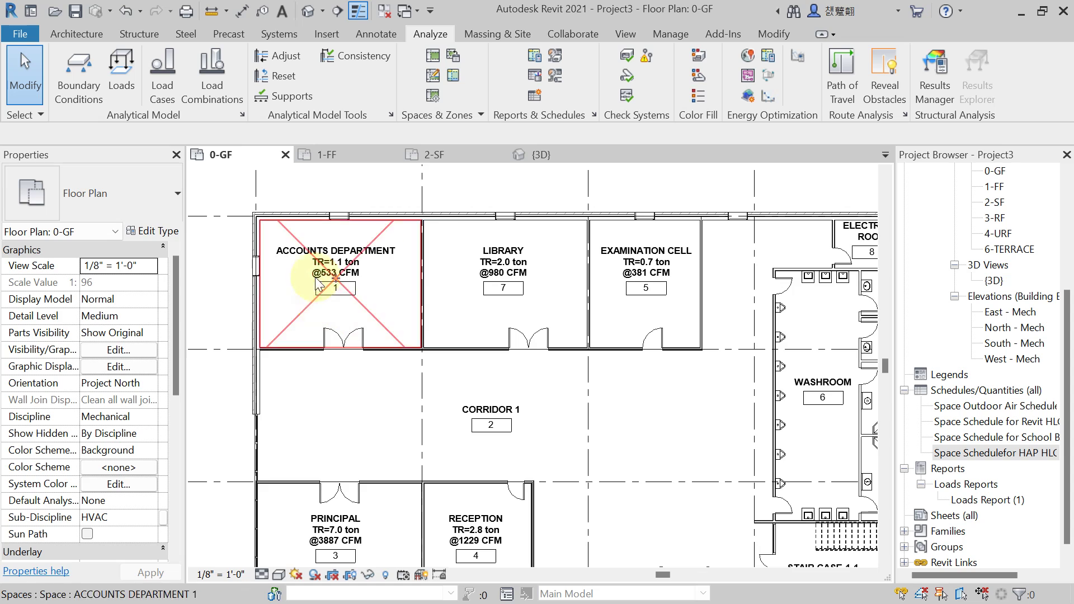
{"action": "scroll", "coordinate": [315, 294], "scroll_direction": "up", "scroll_amount": 1}
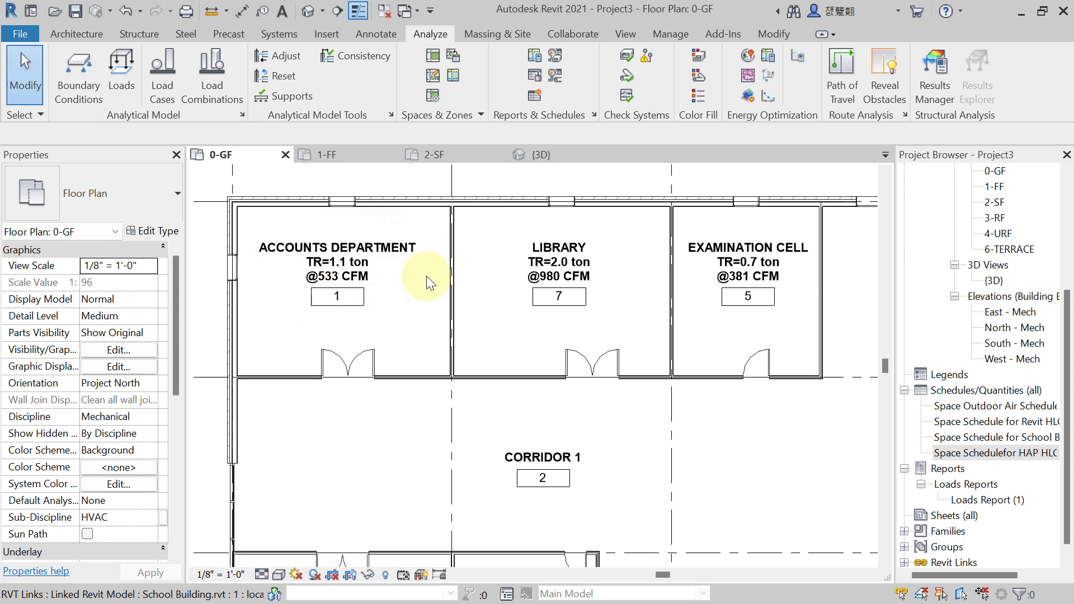
{"action": "scroll", "coordinate": [426, 276], "scroll_direction": "down", "scroll_amount": 1}
{"action": "left_click", "coordinate": [378, 260]}
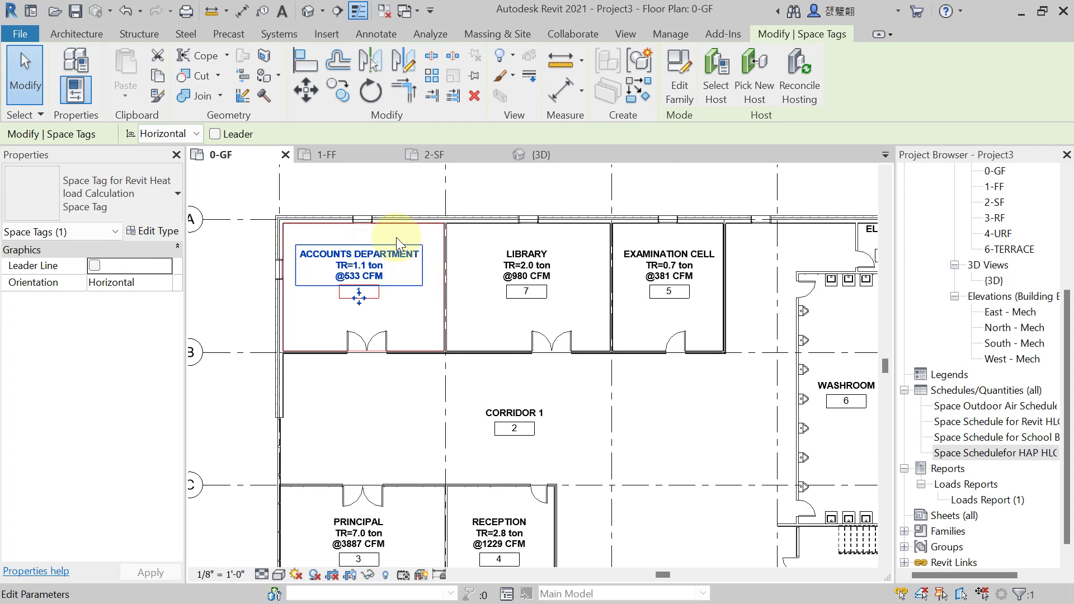
{"action": "middle_click_drag", "start_coordinate": [388, 266], "coordinate": [374, 268]}
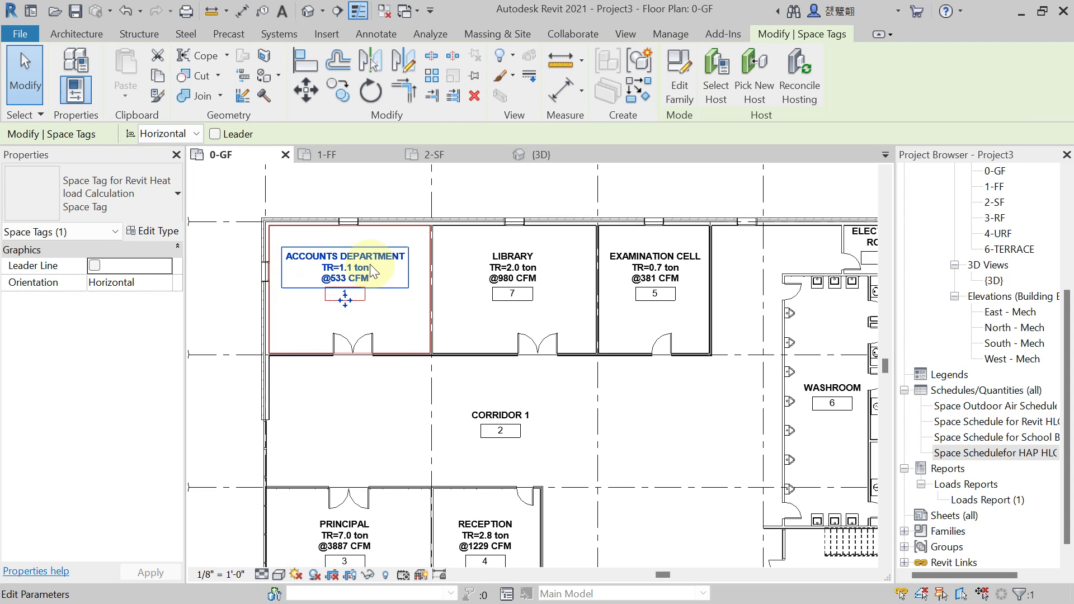
{"action": "scroll", "coordinate": [367, 267], "scroll_direction": "up", "scroll_amount": 2}
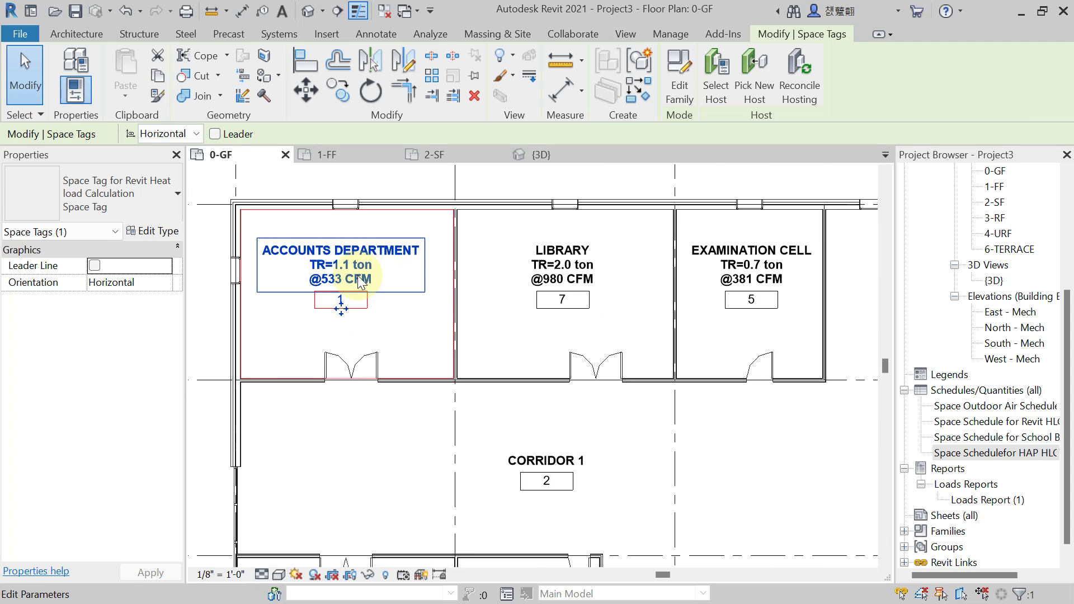
{"action": "scroll", "coordinate": [317, 280], "scroll_direction": "down", "scroll_amount": 2}
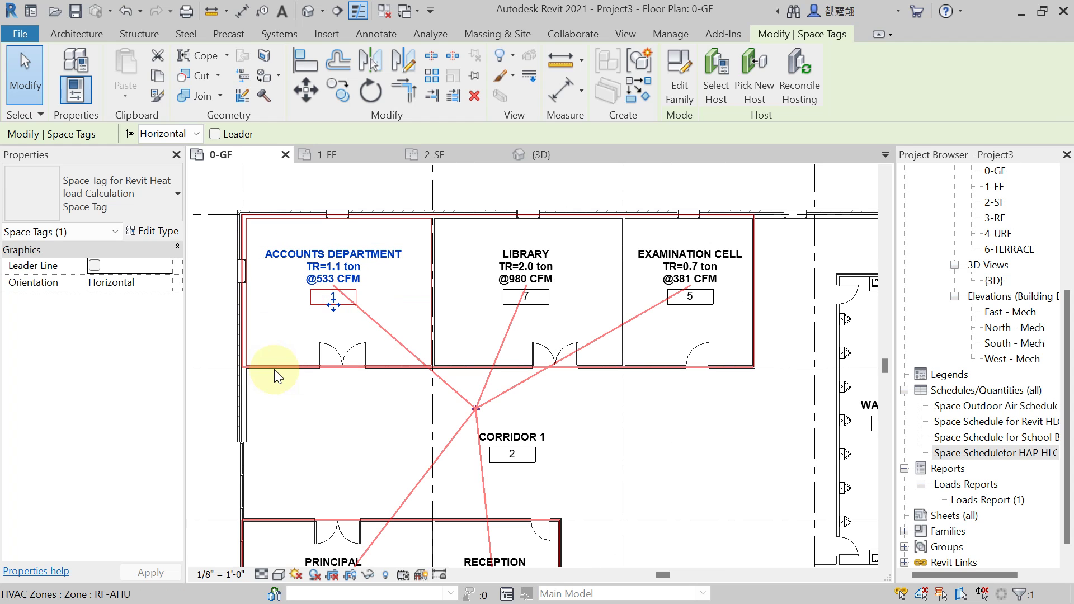
{"action": "left_click", "coordinate": [672, 87]}
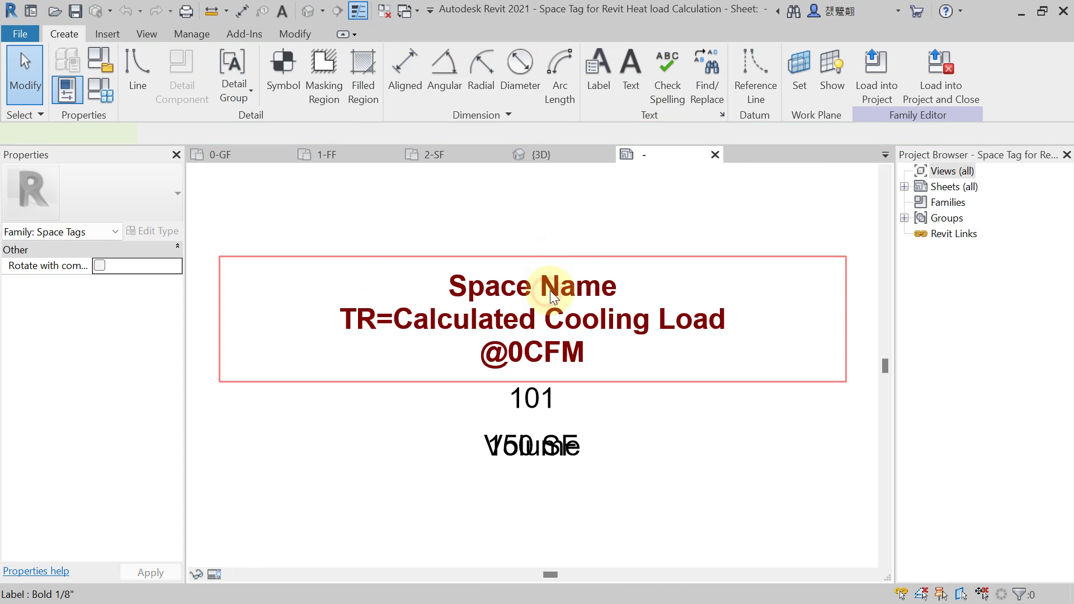
Step: Add the Design Cooling Load parameter to the tag's label
{"action": "left_click", "coordinate": [546, 291]}
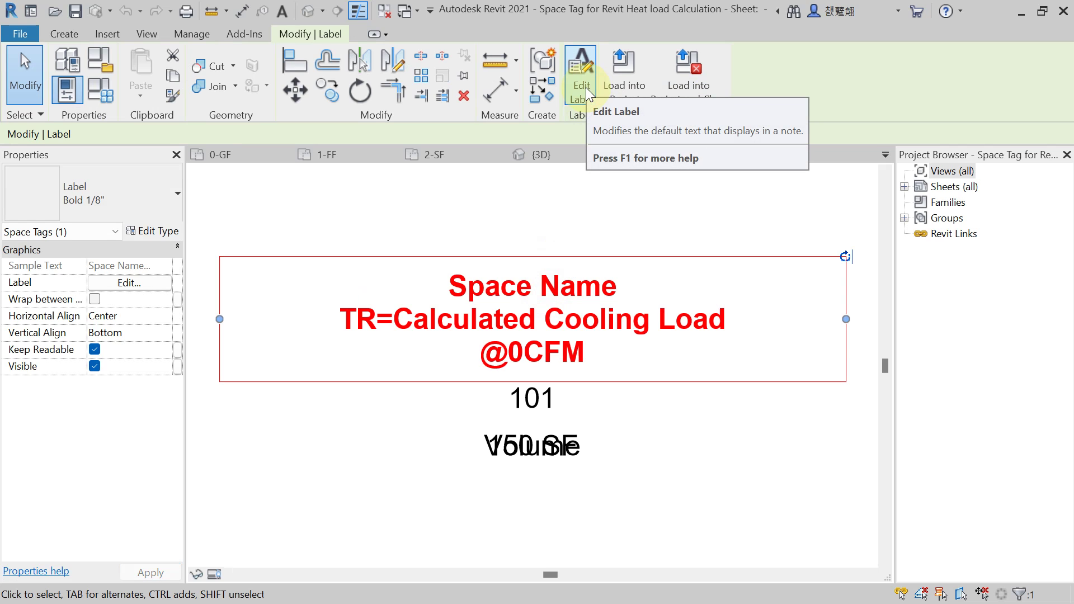
{"action": "left_click", "coordinate": [585, 89]}
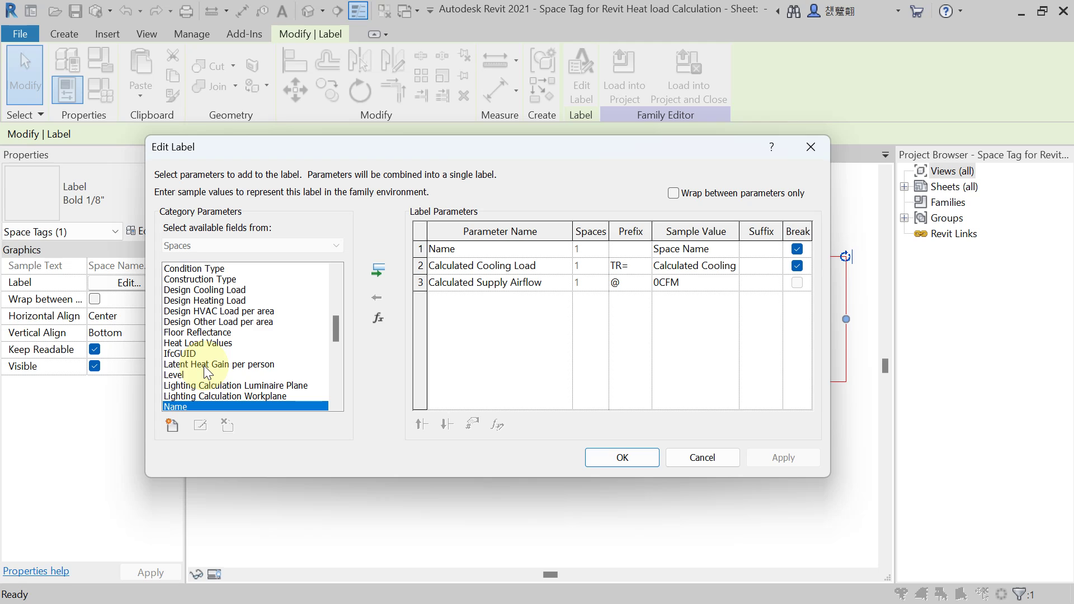
{"action": "scroll", "coordinate": [205, 369], "scroll_direction": "down", "scroll_amount": 2}
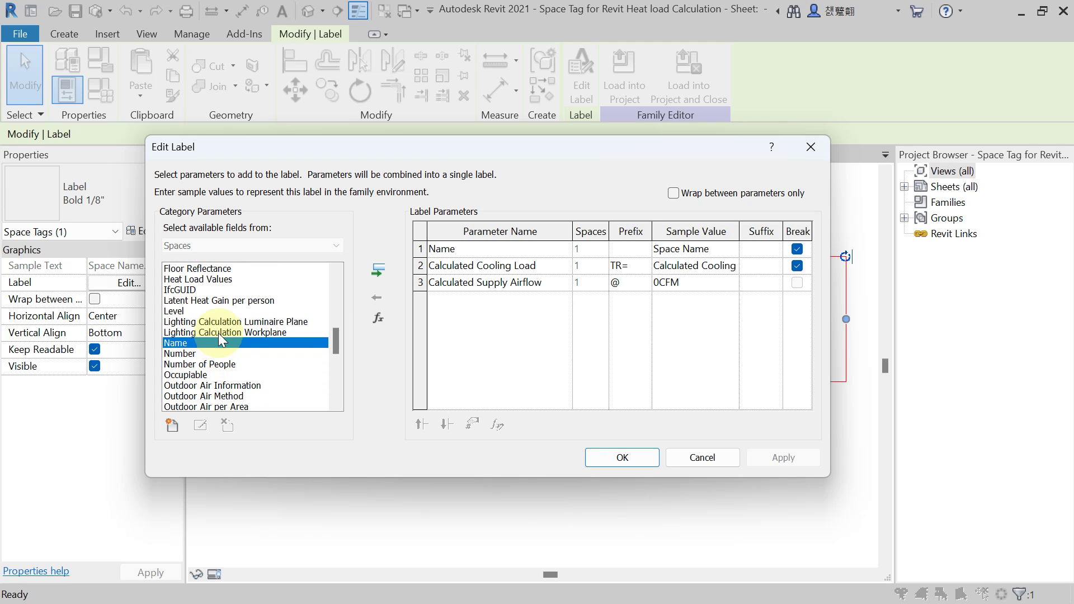
{"action": "left_click", "coordinate": [221, 322]}
{"action": "scroll", "coordinate": [235, 324], "scroll_direction": "up", "scroll_amount": 1}
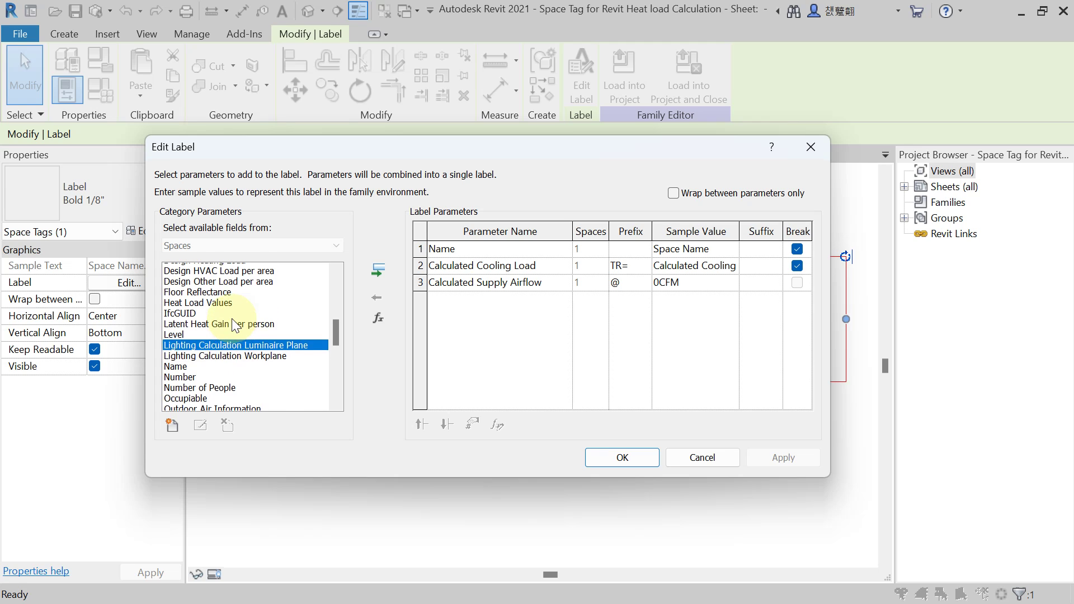
{"action": "scroll", "coordinate": [235, 325], "scroll_direction": "up", "scroll_amount": 1}
{"action": "left_click", "coordinate": [227, 269]}
{"action": "left_click", "coordinate": [378, 271]}
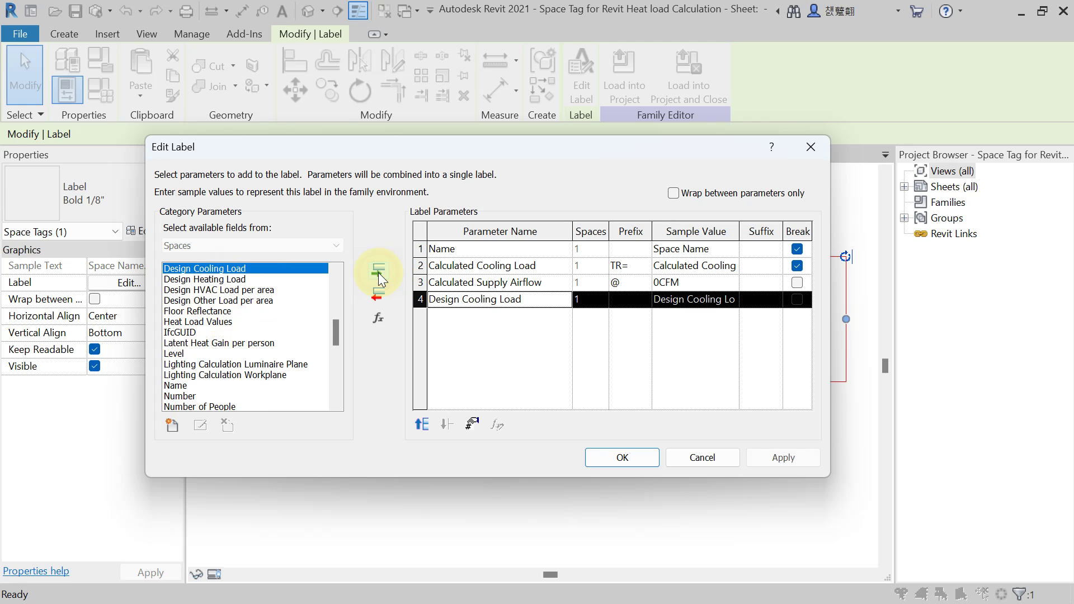
Step: Add Specified Supply Airflow with sample 0 CFM, break both new rows onto own lines, and apply
{"action": "left_click", "coordinate": [199, 300]}
{"action": "key", "text": "s"}
{"action": "scroll", "coordinate": [199, 306], "scroll_direction": "down", "scroll_amount": 3}
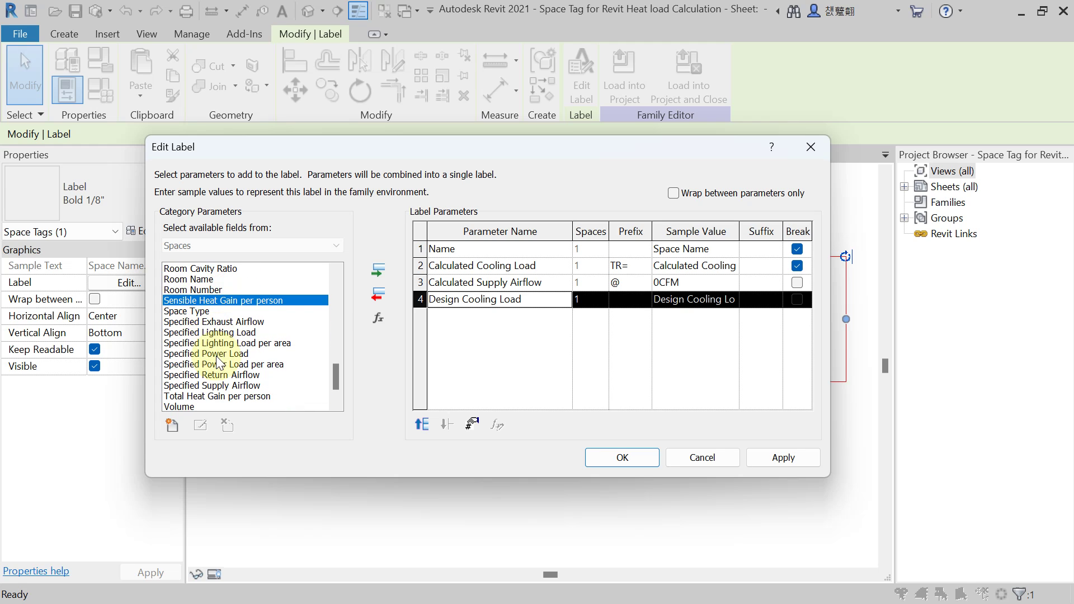
{"action": "left_click", "coordinate": [223, 385]}
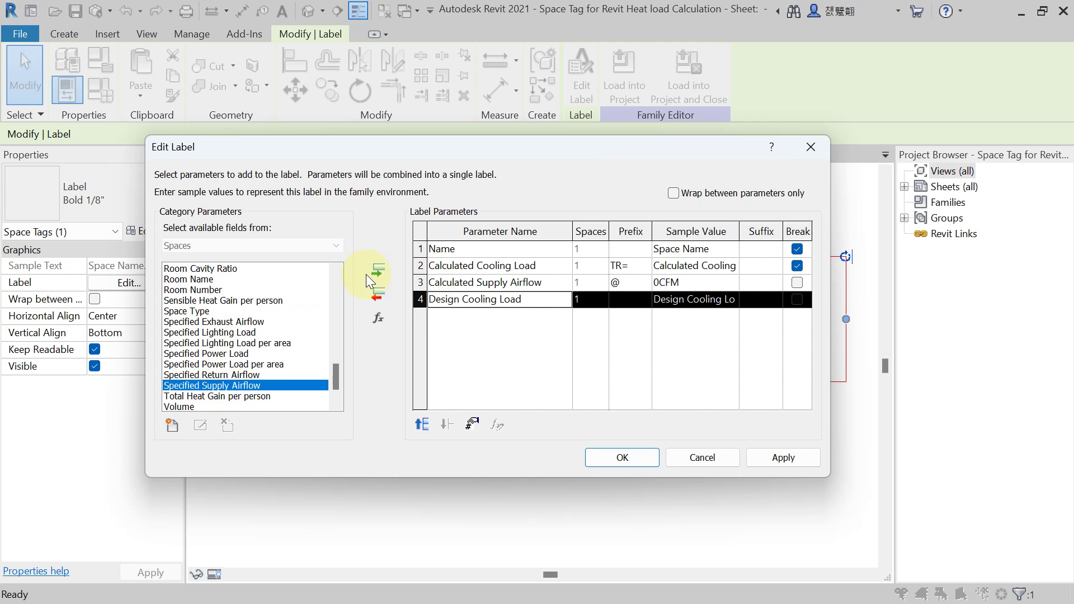
{"action": "left_click", "coordinate": [380, 278]}
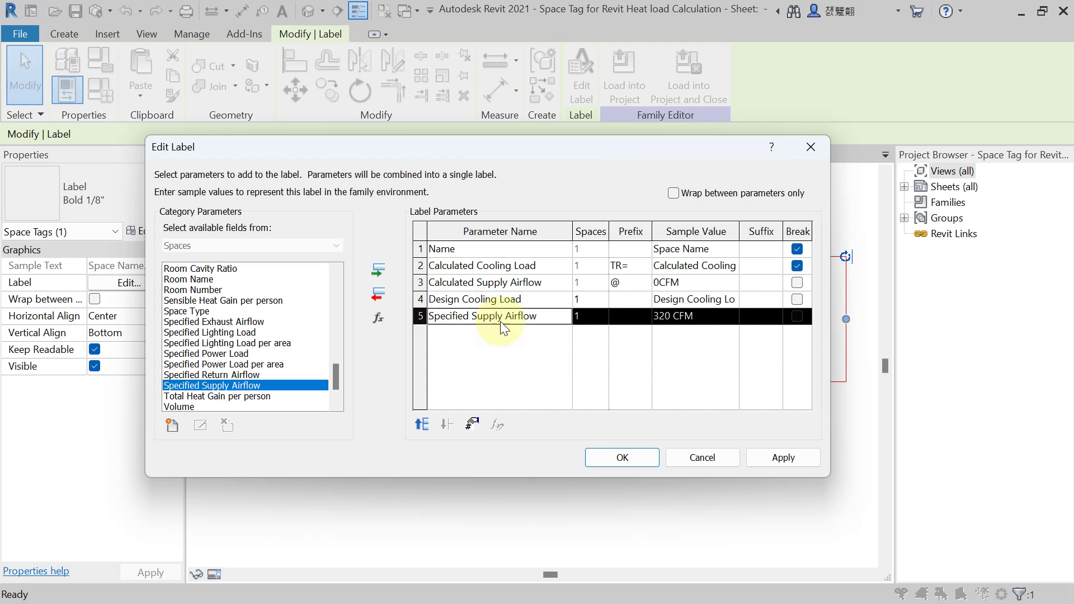
{"action": "left_click", "coordinate": [669, 316]}
{"action": "left_click_drag", "start_coordinate": [670, 317], "coordinate": [648, 324]}
{"action": "type", "text": "0"}
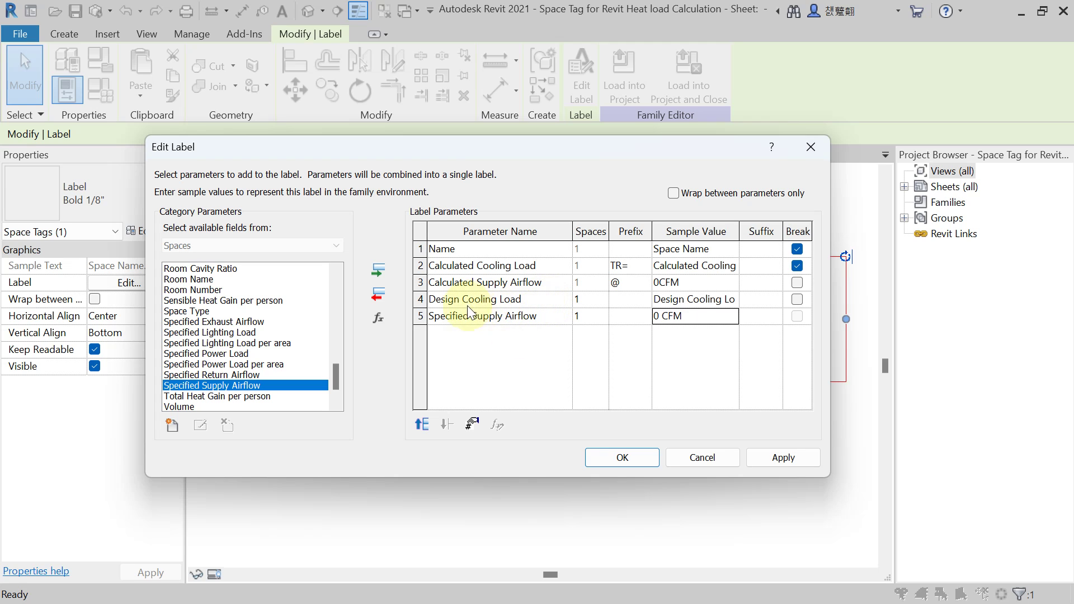
{"action": "left_click", "coordinate": [796, 282]}
{"action": "left_click", "coordinate": [796, 299]}
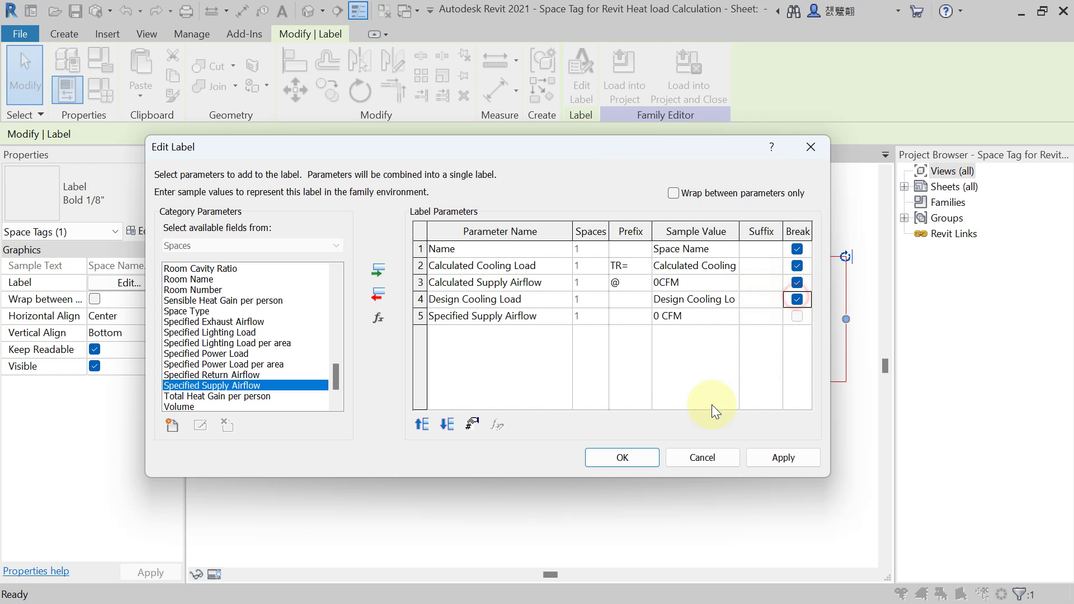
{"action": "left_click", "coordinate": [793, 458]}
{"action": "left_click", "coordinate": [622, 461]}
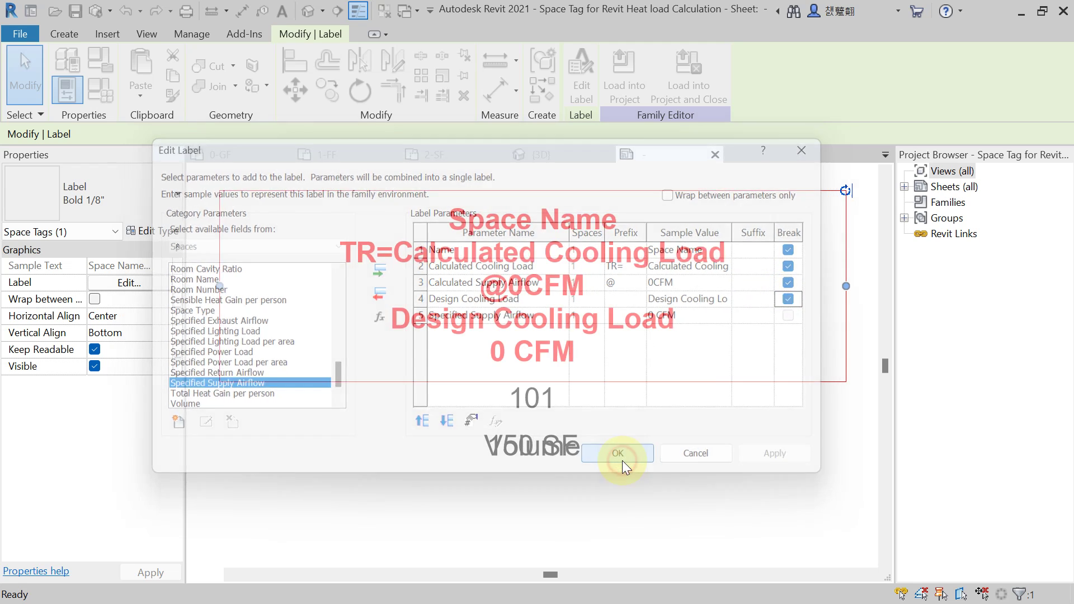
Step: Save the tag family as 'Space Tag for HAP Heat load Calculation'
{"action": "left_click", "coordinate": [12, 37]}
{"action": "mouse_move", "coordinate": [87, 253]}
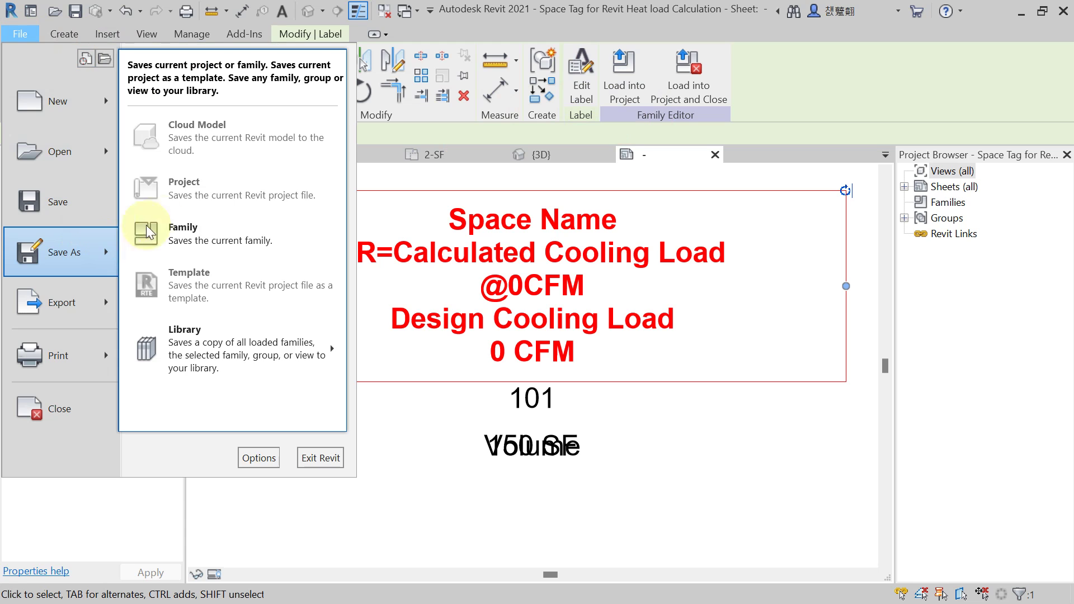
{"action": "left_click", "coordinate": [193, 237]}
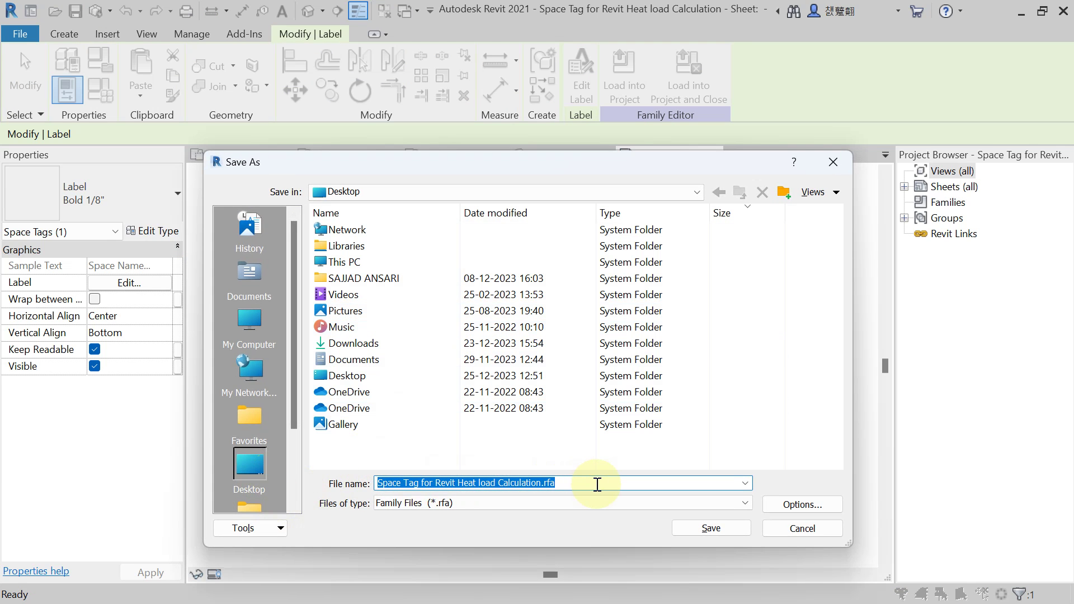
{"action": "left_click", "coordinate": [597, 485]}
{"action": "key", "text": "BackSpace"}
{"action": "key", "text": "BackSpace"}
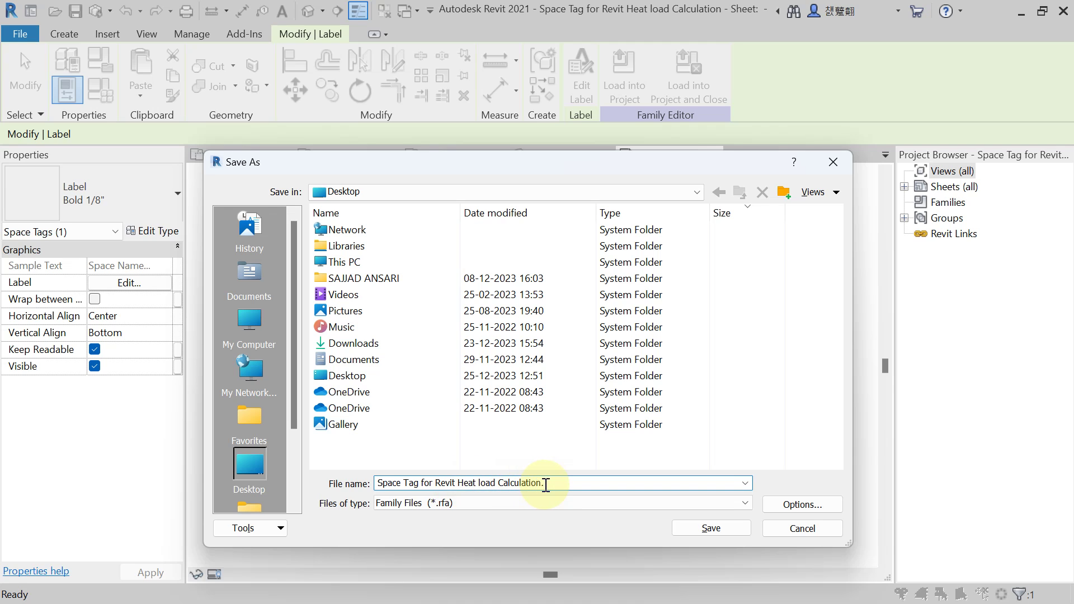
{"action": "double_click", "coordinate": [438, 483]}
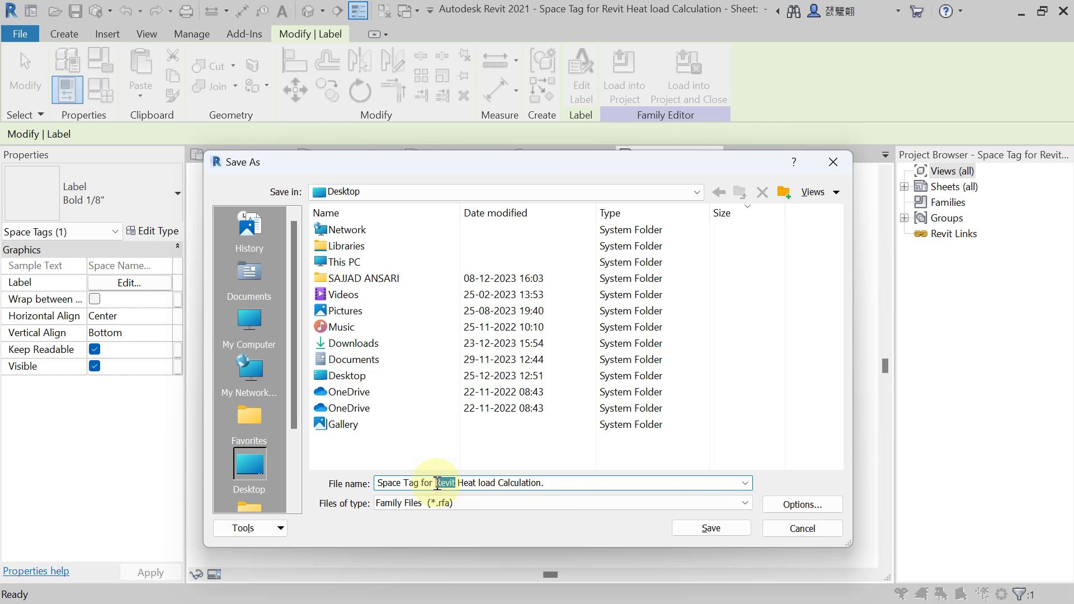
{"action": "type", "text": "HAP"}
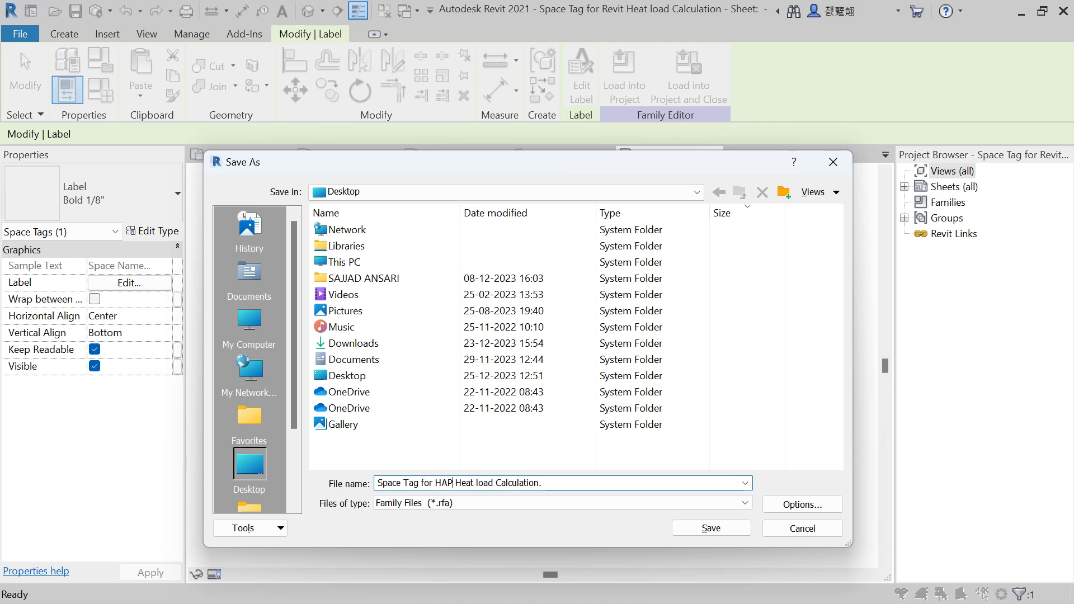
{"action": "left_click", "coordinate": [723, 530]}
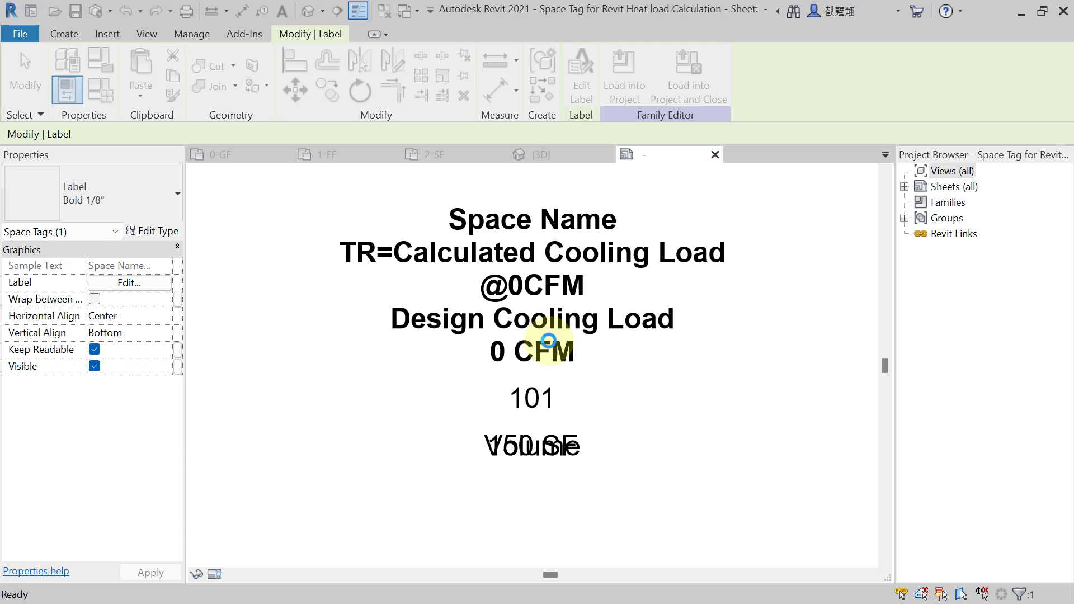
Step: Load the tag family into Project3 and open the 0-GF floor plan
{"action": "left_click", "coordinate": [657, 93]}
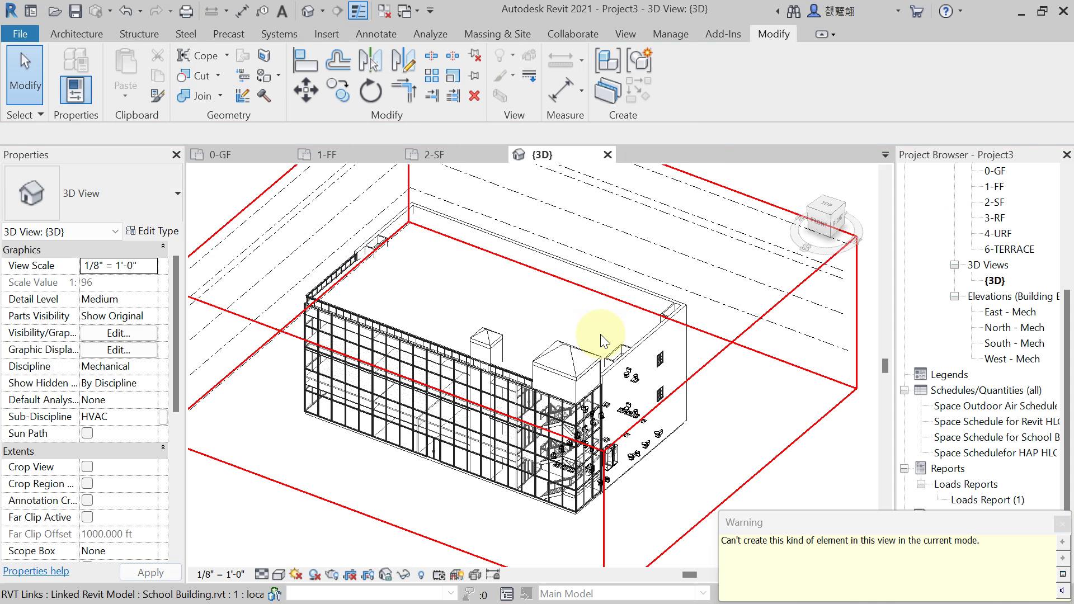
{"action": "scroll", "coordinate": [995, 224], "scroll_direction": "up", "scroll_amount": 1}
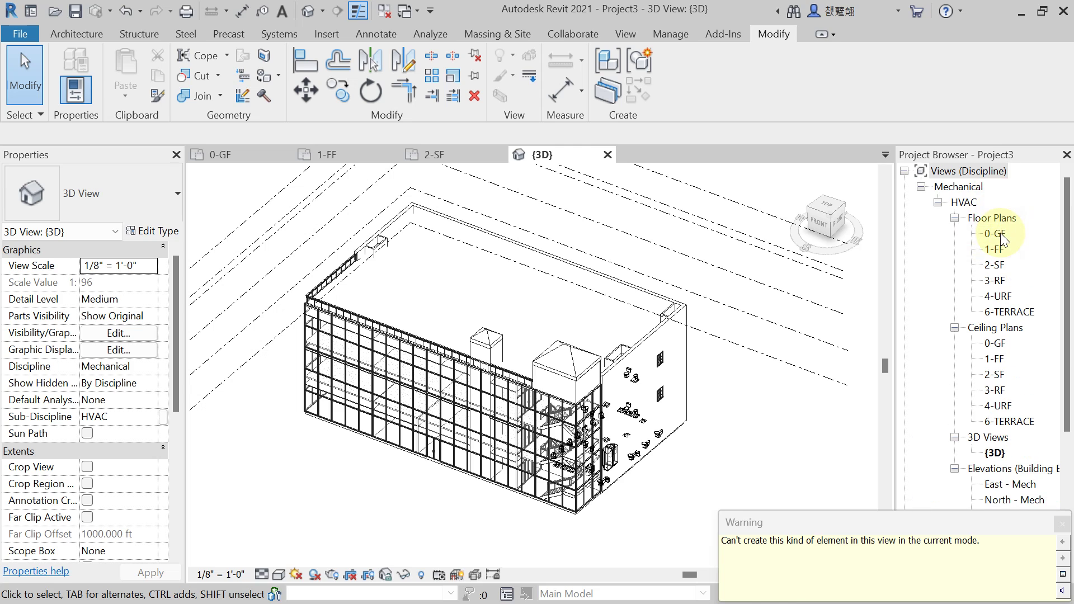
{"action": "double_click", "coordinate": [1000, 235]}
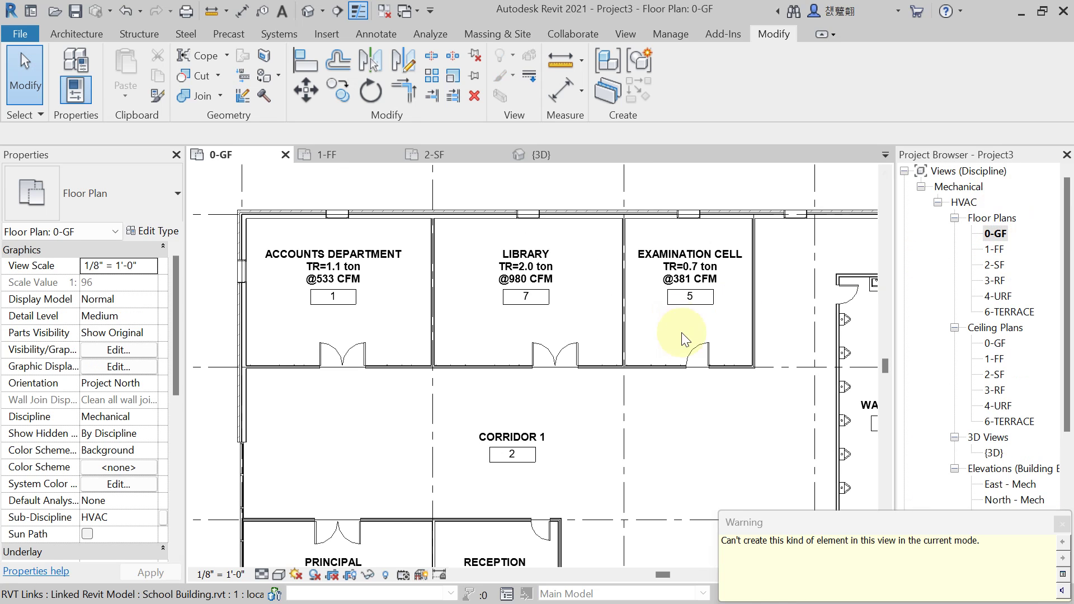
Step: Dismiss the warning, pan the 0-GF plan to review tagged rooms, then minimize Revit
{"action": "left_click", "coordinate": [1062, 524]}
{"action": "middle_click_drag", "start_coordinate": [522, 419], "coordinate": [475, 394]}
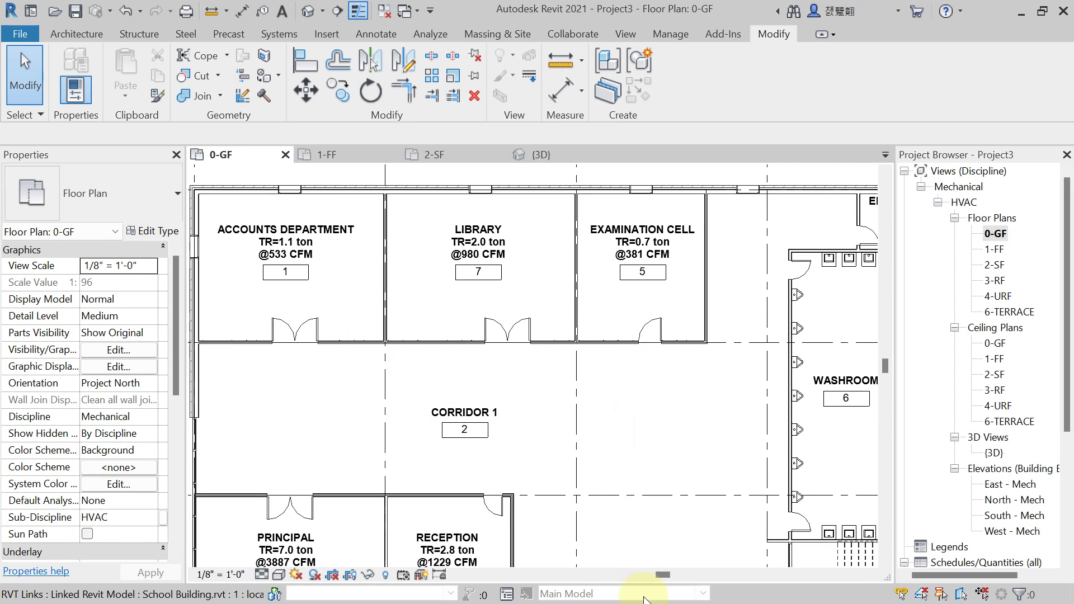
{"action": "left_click", "coordinate": [1021, 14]}
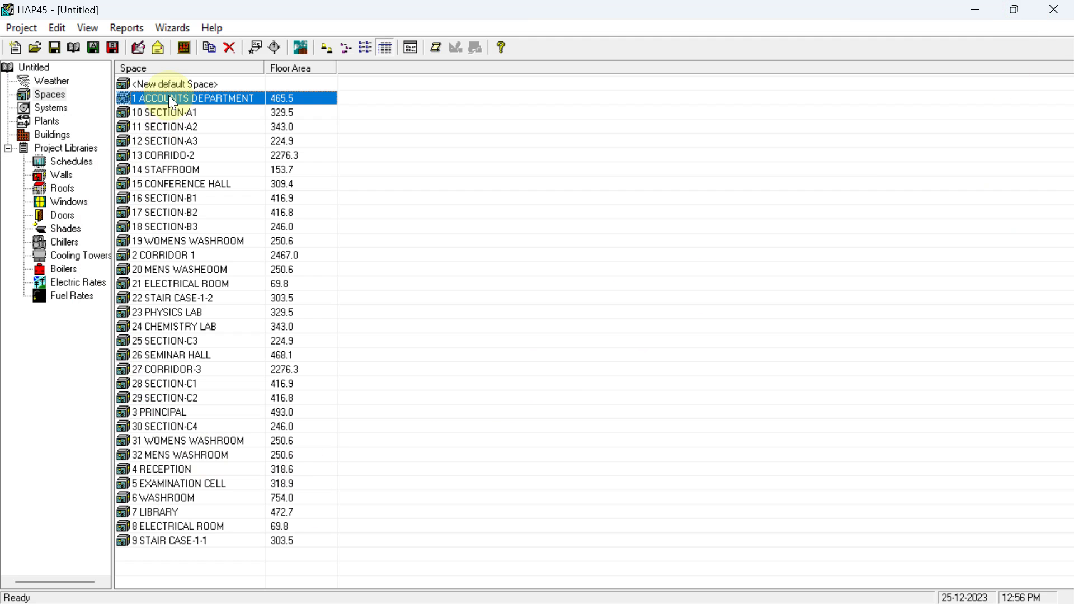
Step: Create a new air system named AHU
{"action": "left_click", "coordinate": [59, 108]}
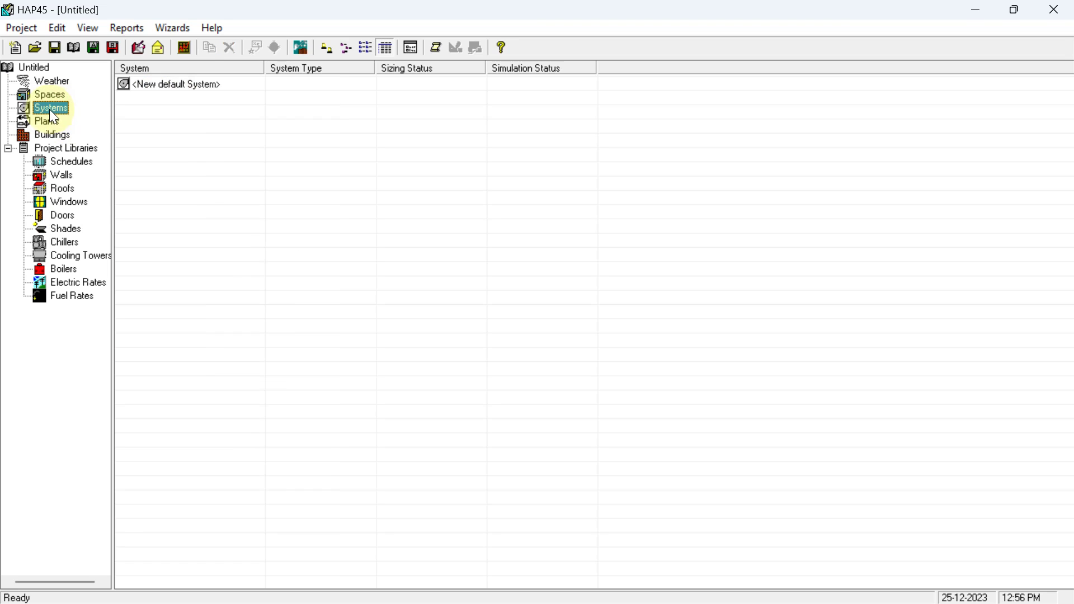
{"action": "double_click", "coordinate": [179, 84]}
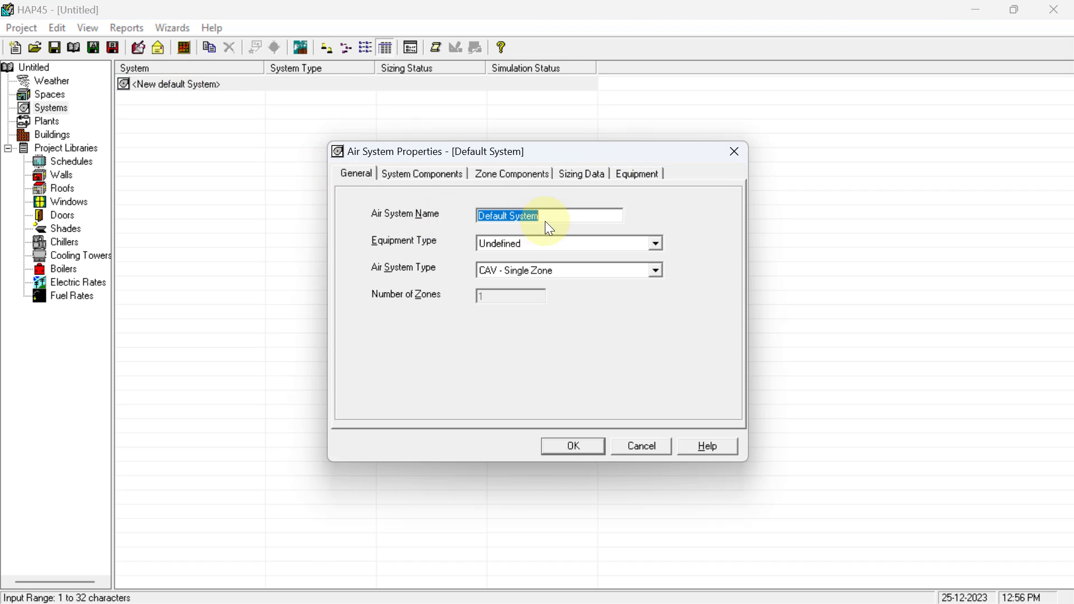
{"action": "type", "text": "AHU"}
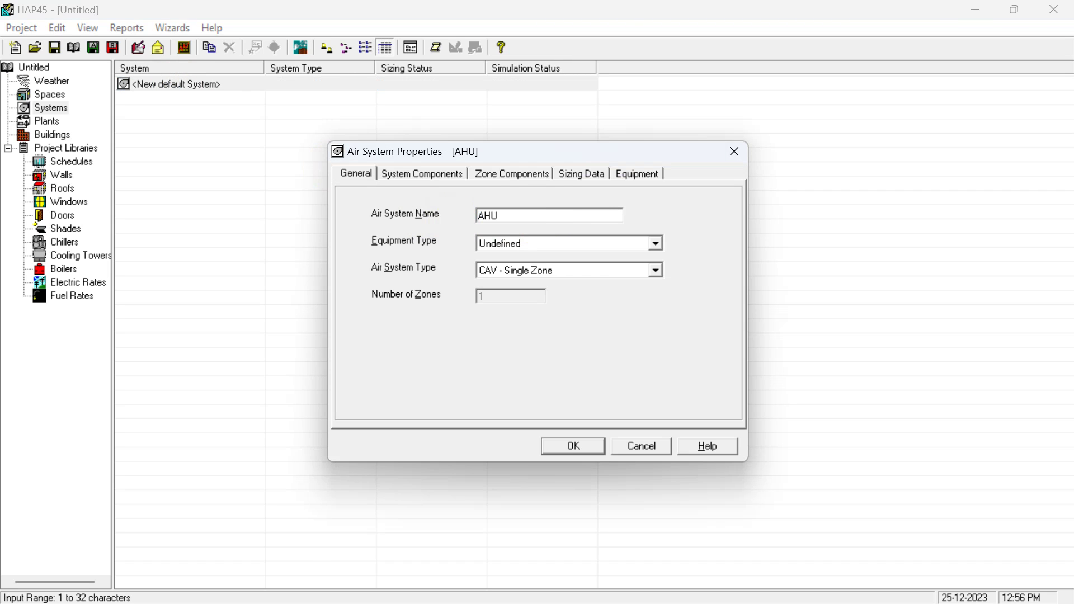
Step: Make AHU a Chilled Water Air Handling Unit of VAV type with 1 zone
{"action": "left_click", "coordinate": [655, 244]}
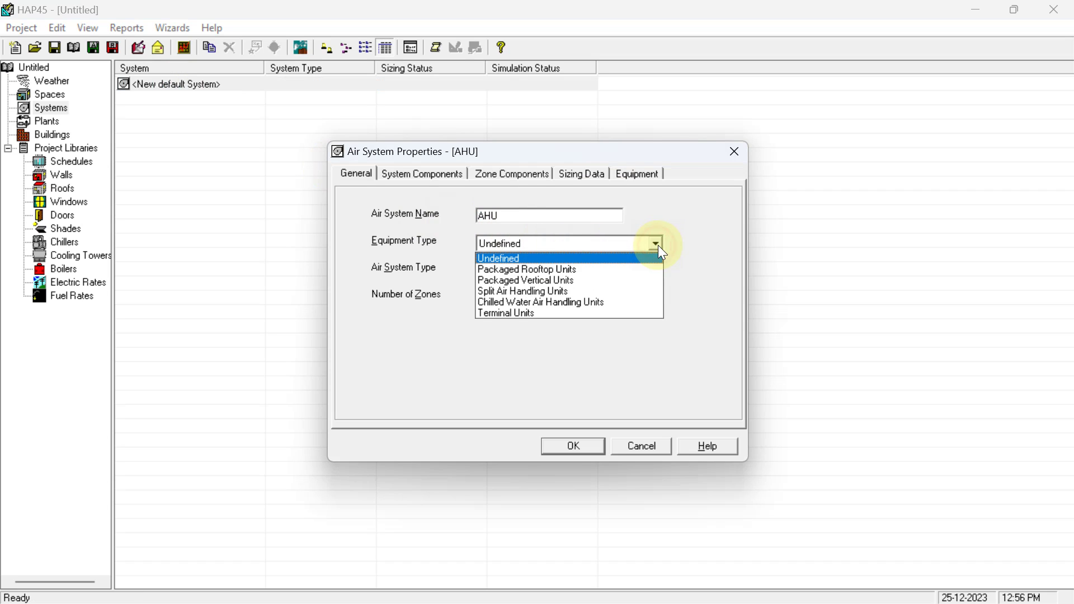
{"action": "left_click", "coordinate": [524, 304]}
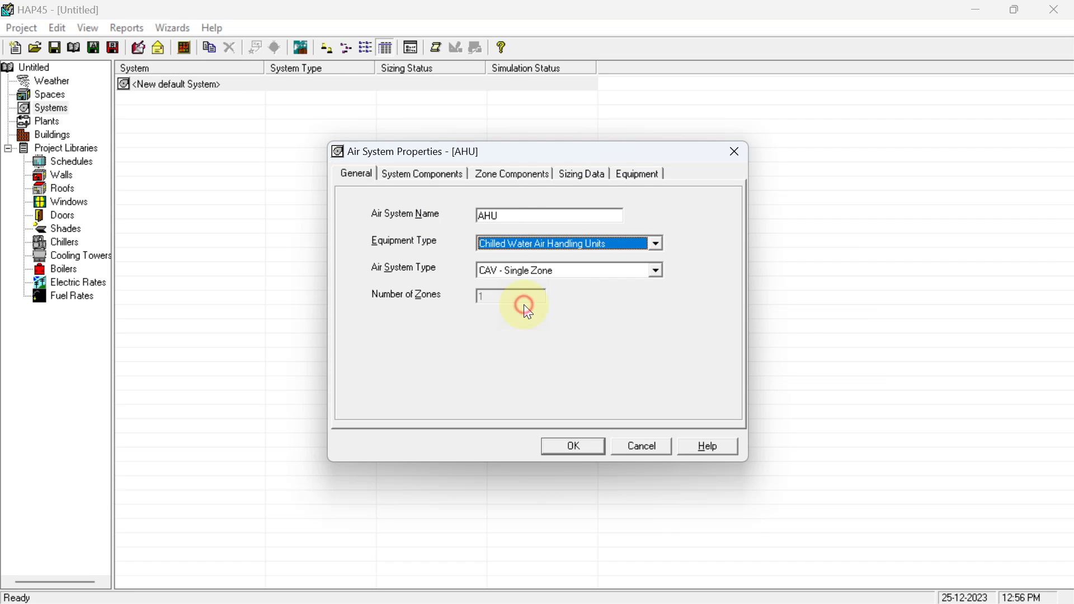
{"action": "left_click", "coordinate": [655, 271]}
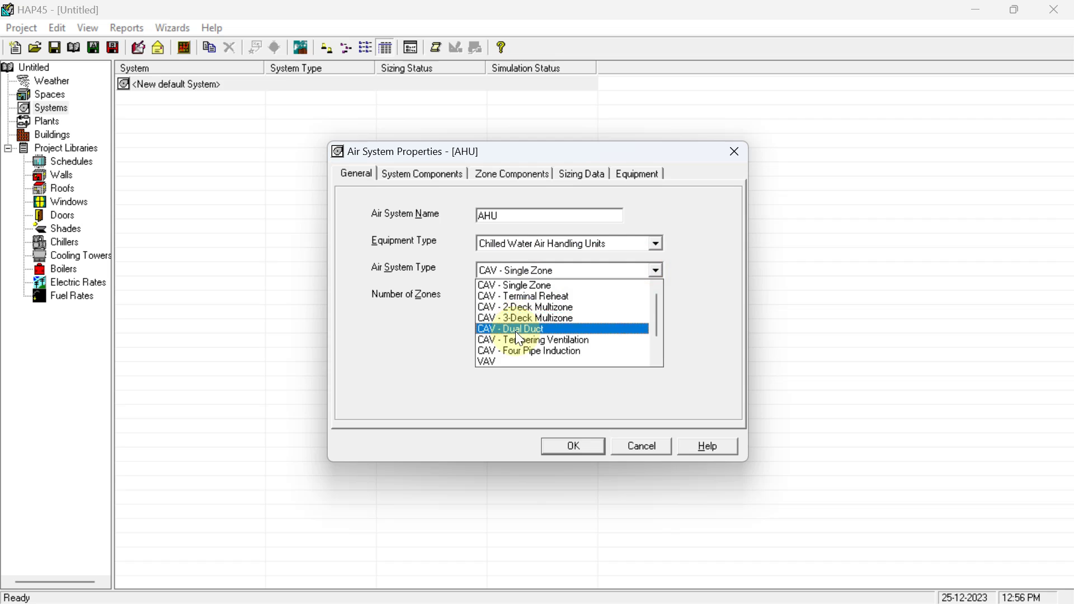
{"action": "left_click", "coordinate": [510, 363]}
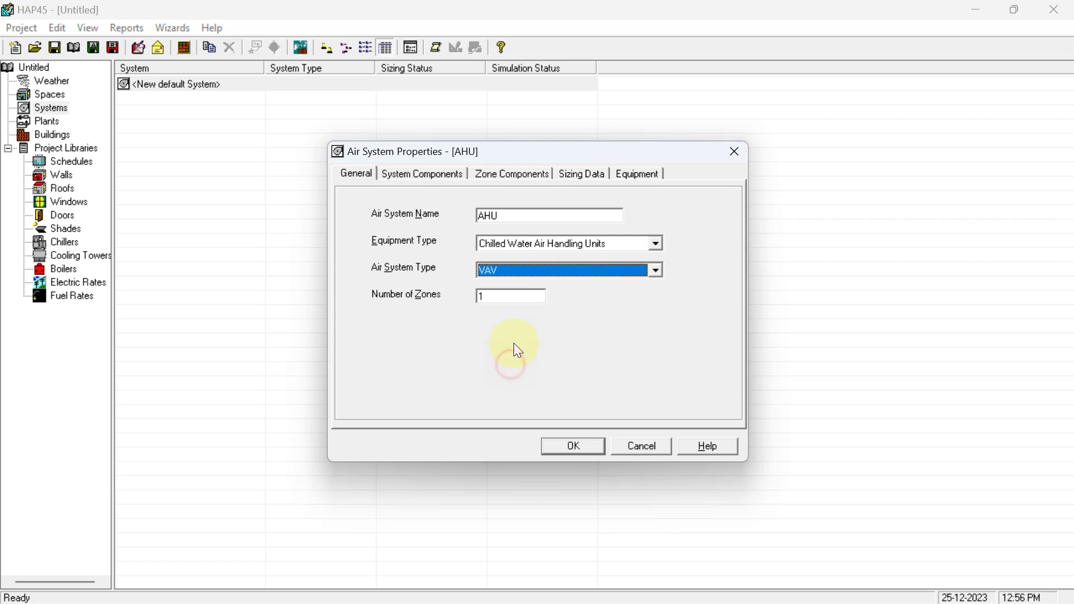
{"action": "left_click", "coordinate": [490, 302]}
{"action": "left_click", "coordinate": [496, 300]}
{"action": "left_click_drag", "start_coordinate": [496, 300], "coordinate": [469, 299]}
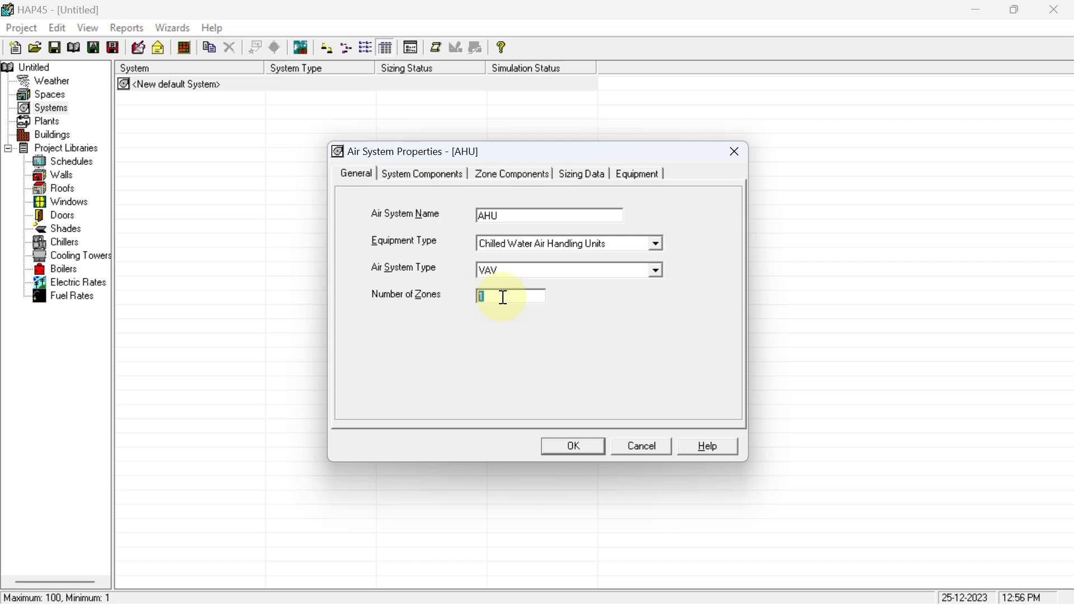
{"action": "left_click", "coordinate": [448, 171]}
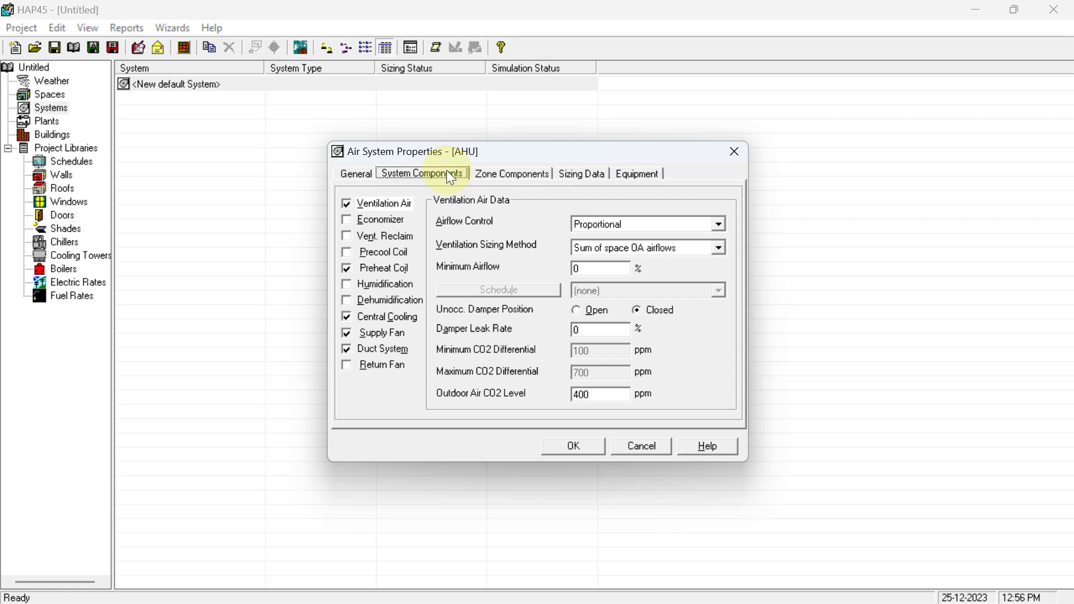
Step: Set the AHU duct system to 10% duct heat gain and 5% duct leakage
{"action": "left_click", "coordinate": [377, 351]}
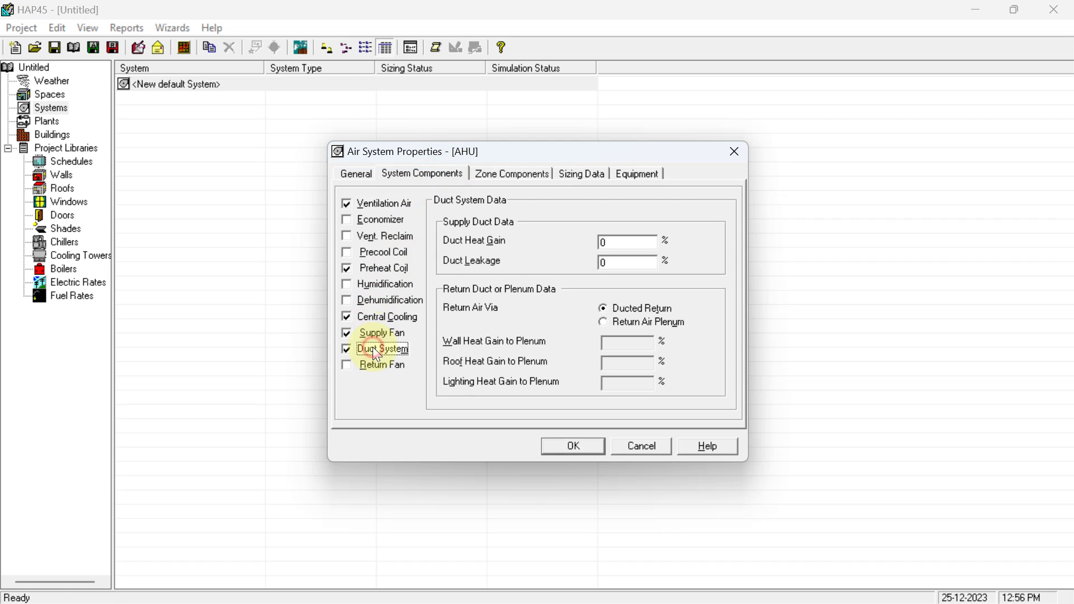
{"action": "double_click", "coordinate": [619, 243]}
{"action": "type", "text": "10"}
{"action": "double_click", "coordinate": [616, 263]}
{"action": "type", "text": "5"}
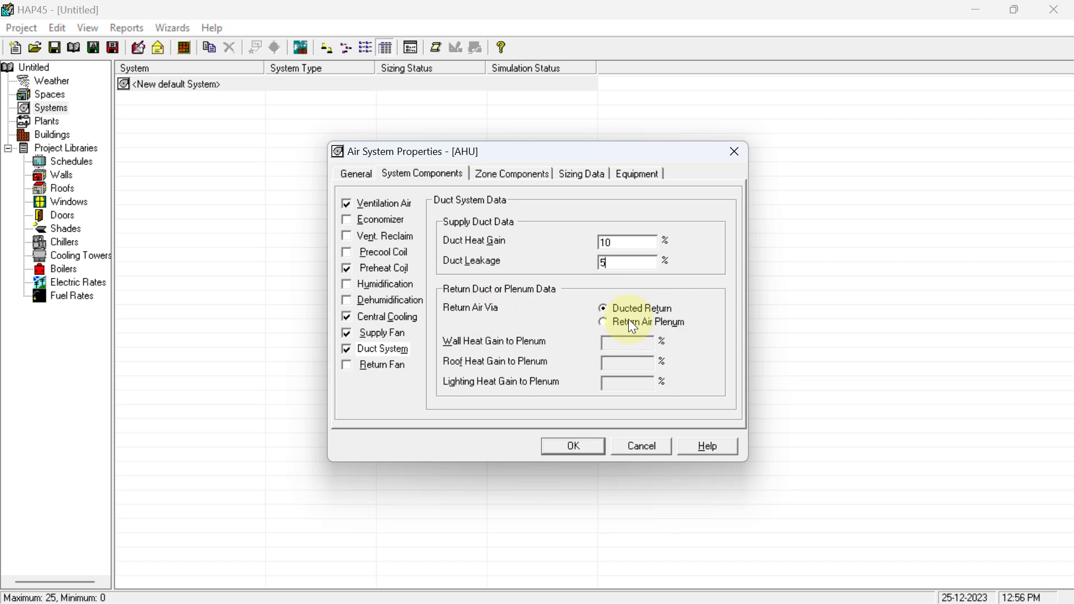
Step: Set the supply fan total static pressure to 2 in. wg
{"action": "left_click", "coordinate": [382, 334]}
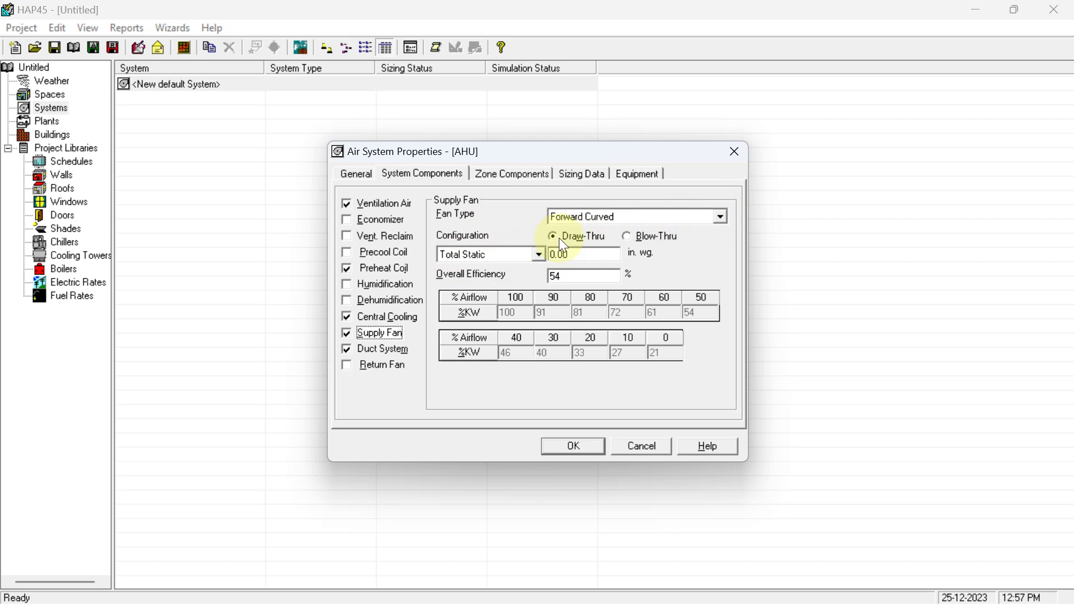
{"action": "left_click", "coordinate": [581, 256]}
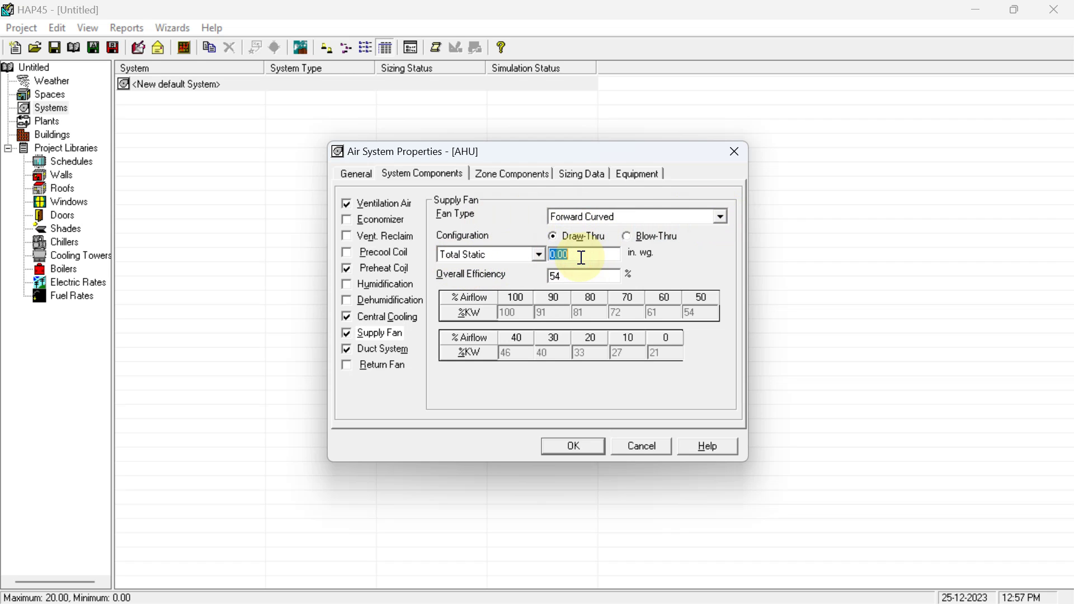
{"action": "type", "text": "2"}
Step: Rename Zone 1 to VAV-1 and assign the accounts department space to it
{"action": "left_click", "coordinate": [584, 173]}
{"action": "left_click", "coordinate": [512, 175]}
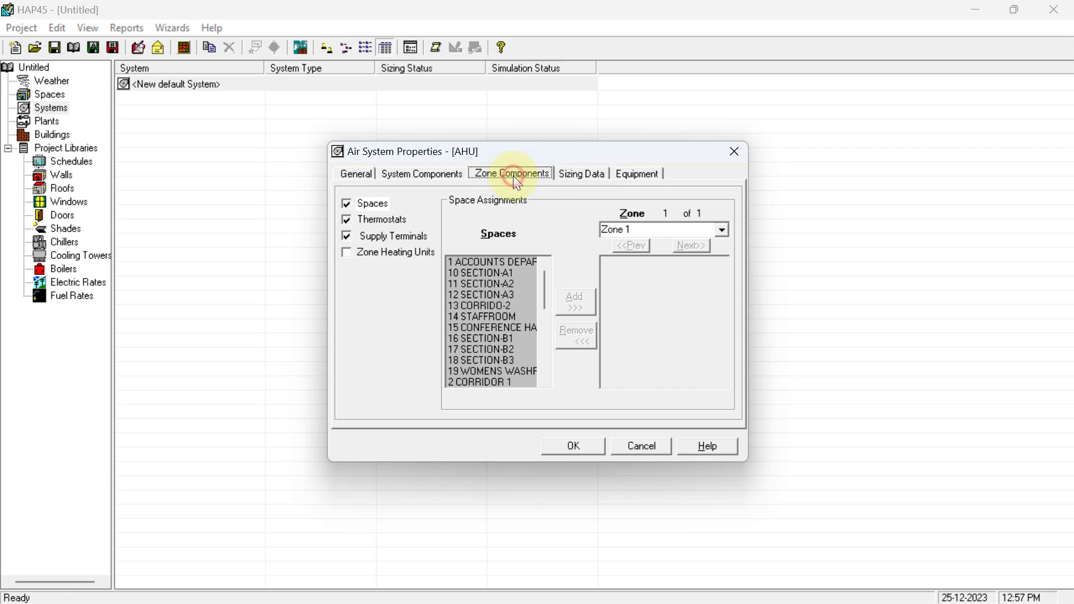
{"action": "left_click", "coordinate": [644, 233]}
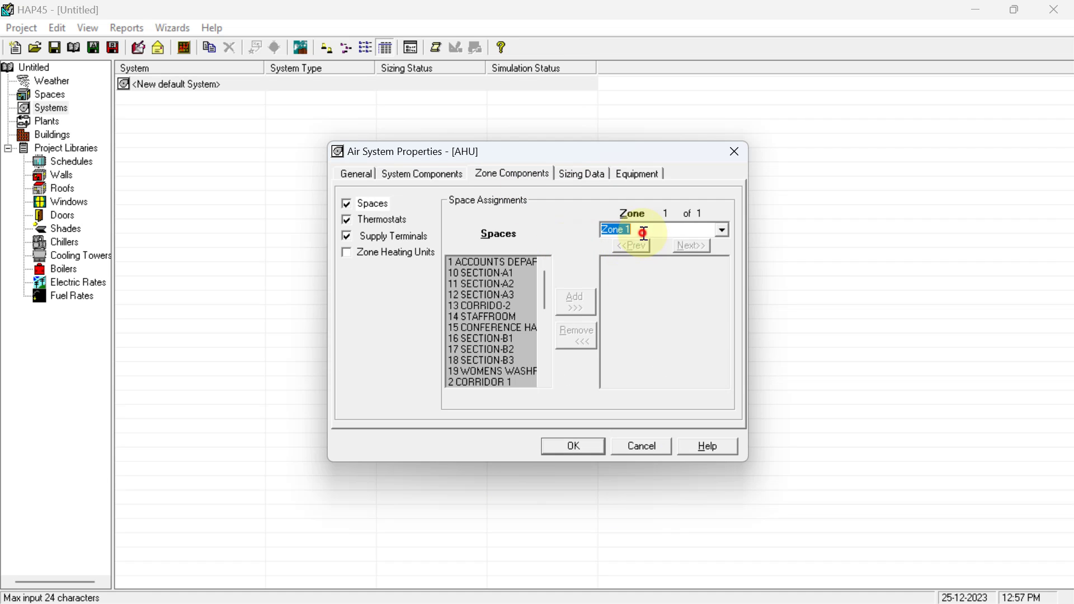
{"action": "type", "text": "VAV-1"}
{"action": "left_click", "coordinate": [485, 295]}
{"action": "scroll", "coordinate": [488, 301], "scroll_direction": "down", "scroll_amount": 1}
{"action": "scroll", "coordinate": [492, 296], "scroll_direction": "up", "scroll_amount": 1}
{"action": "left_click", "coordinate": [510, 261]}
{"action": "left_click", "coordinate": [584, 304]}
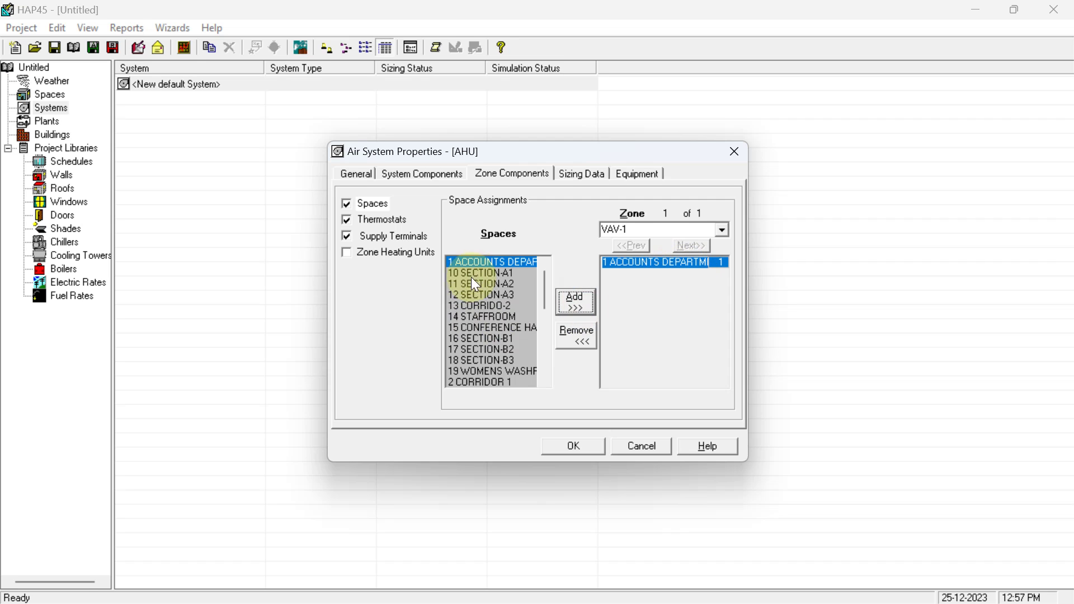
Step: Enter 10% cooling sensible, cooling latent and heating safety factors, then confirm the air system
{"action": "left_click", "coordinate": [582, 177]}
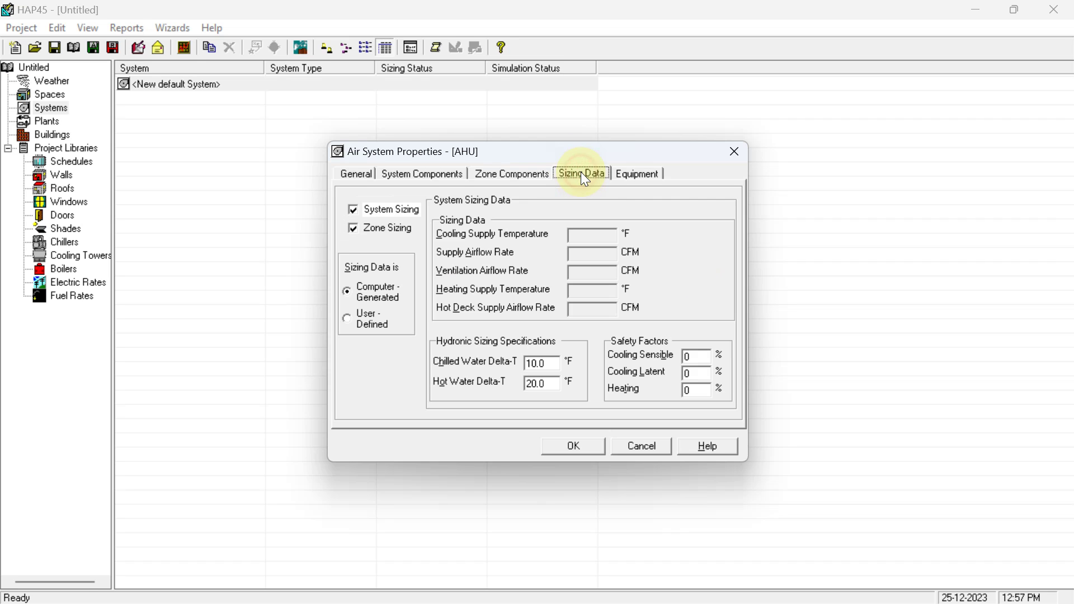
{"action": "double_click", "coordinate": [703, 355]}
{"action": "type", "text": "10"}
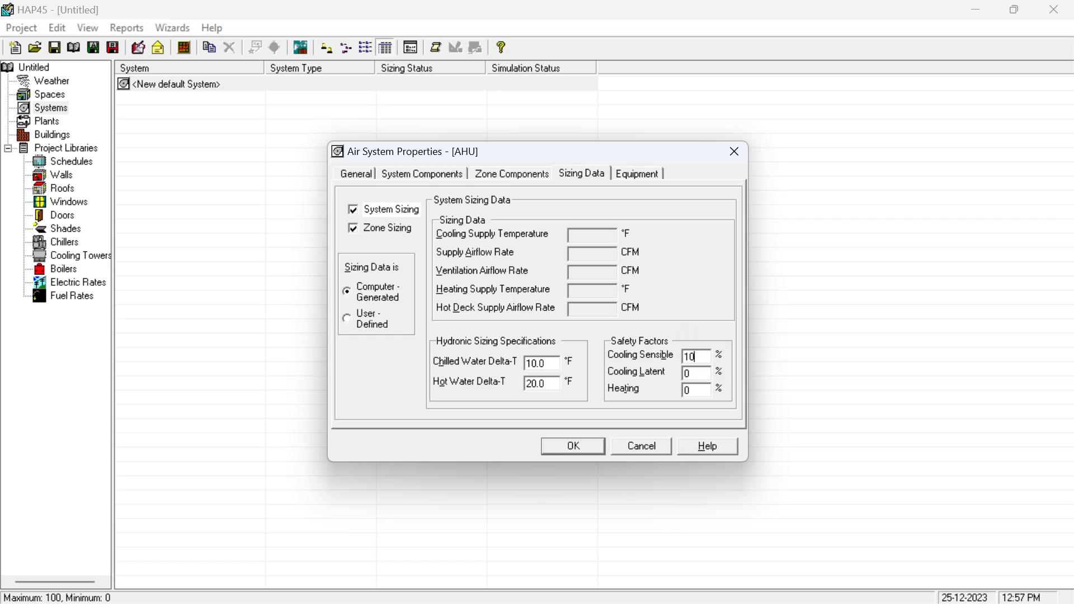
{"action": "double_click", "coordinate": [696, 373]}
{"action": "type", "text": "10"}
{"action": "double_click", "coordinate": [695, 390]}
{"action": "type", "text": "10"}
{"action": "left_click", "coordinate": [640, 174]}
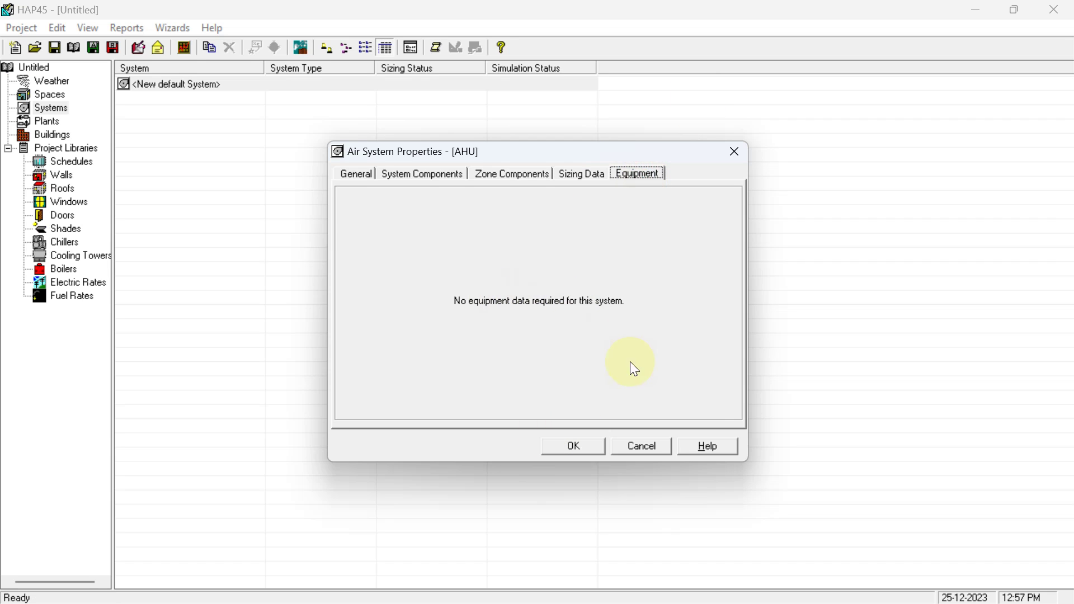
{"action": "left_click", "coordinate": [571, 442]}
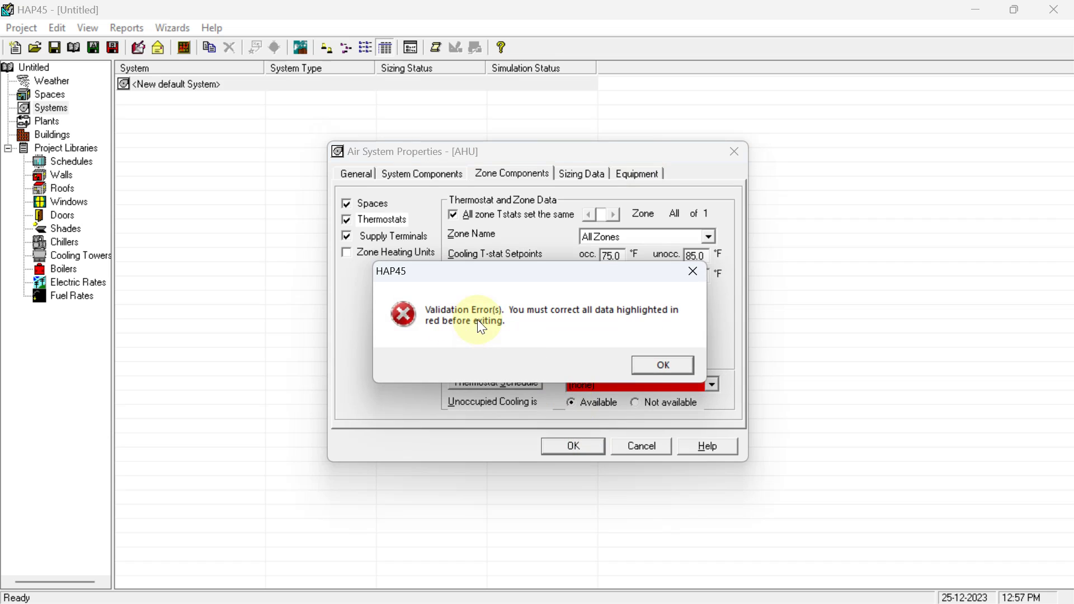
Step: Dismiss the validation error and create a Fan/Thermostat thermostat schedule named 'Thermostat'
{"action": "left_click", "coordinate": [692, 270]}
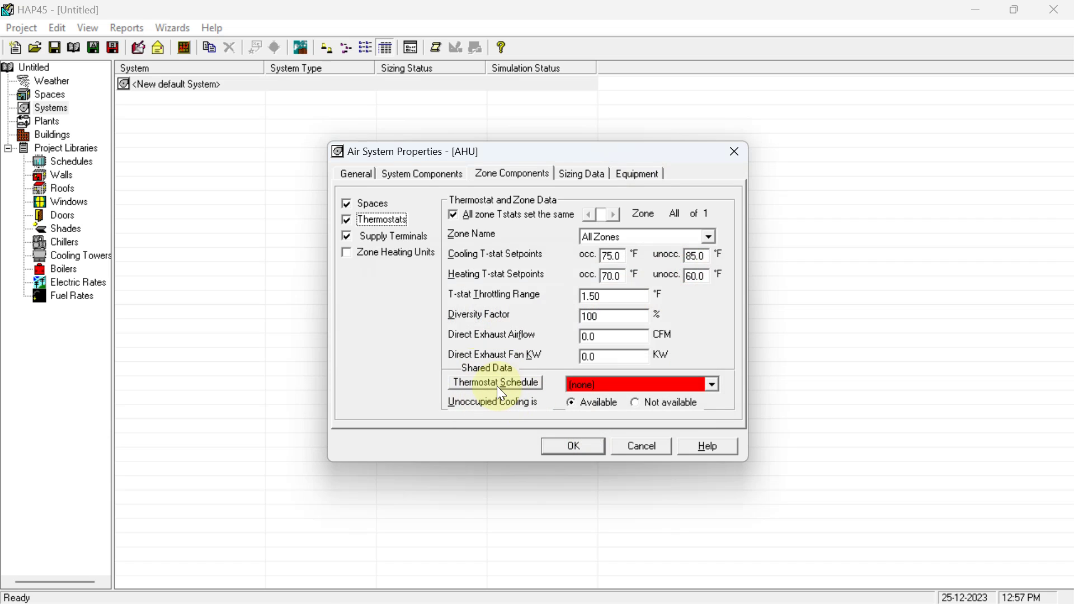
{"action": "left_click", "coordinate": [710, 386]}
{"action": "left_click", "coordinate": [592, 411]}
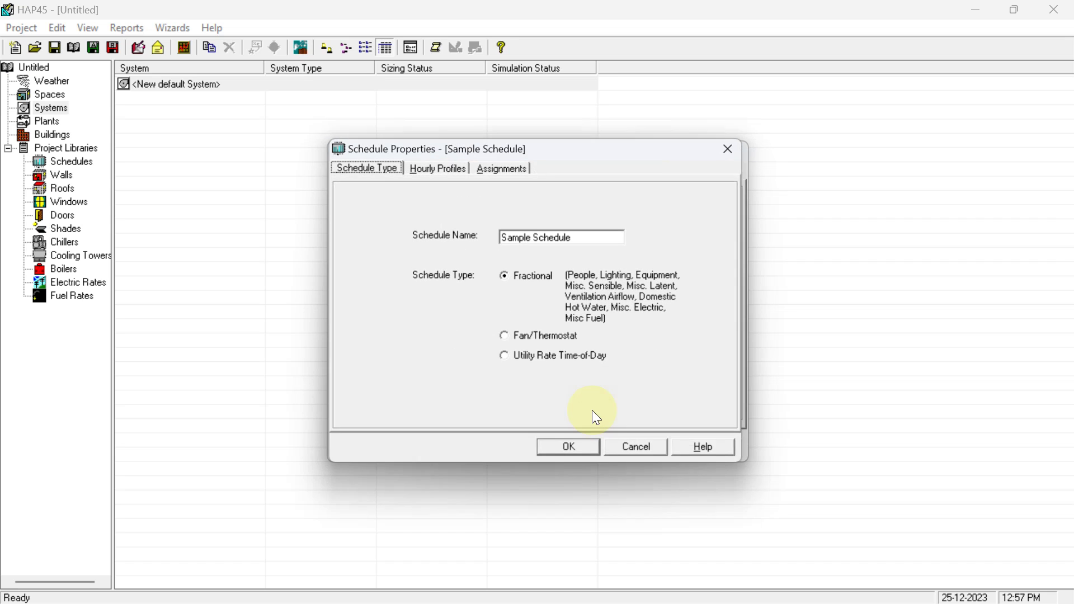
{"action": "left_click", "coordinate": [582, 237]}
{"action": "type", "text": "Ther"}
{"action": "type", "text": "stat"}
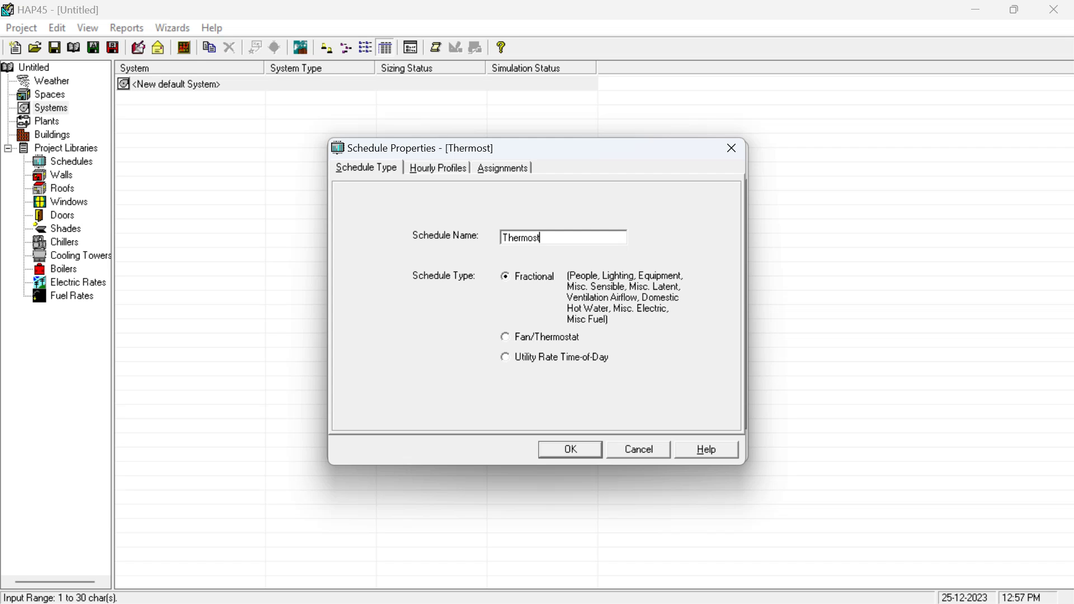
{"action": "left_click", "coordinate": [506, 337]}
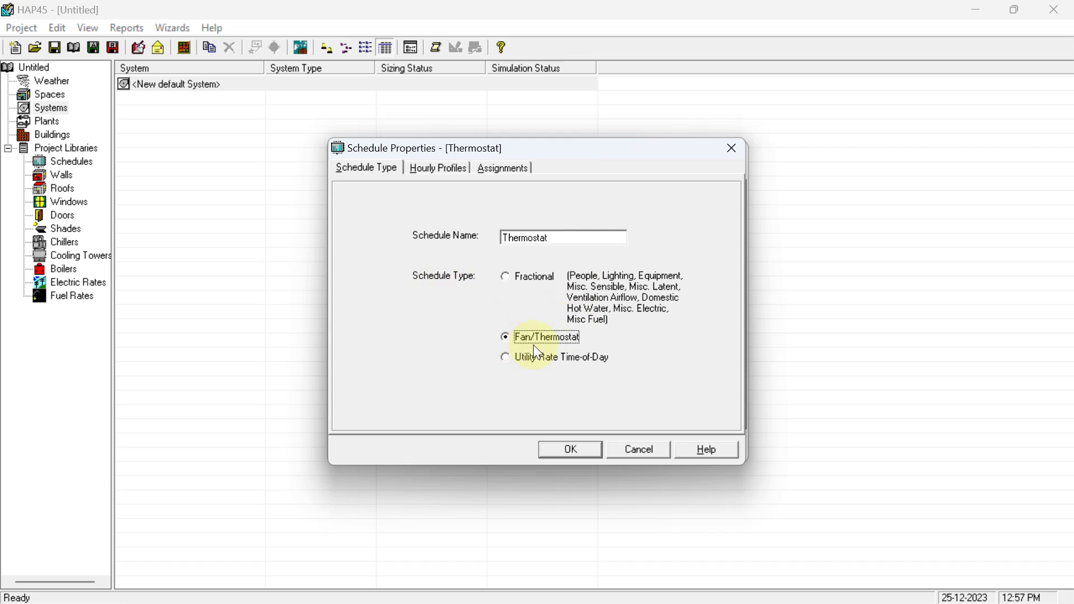
{"action": "left_click", "coordinate": [576, 450]}
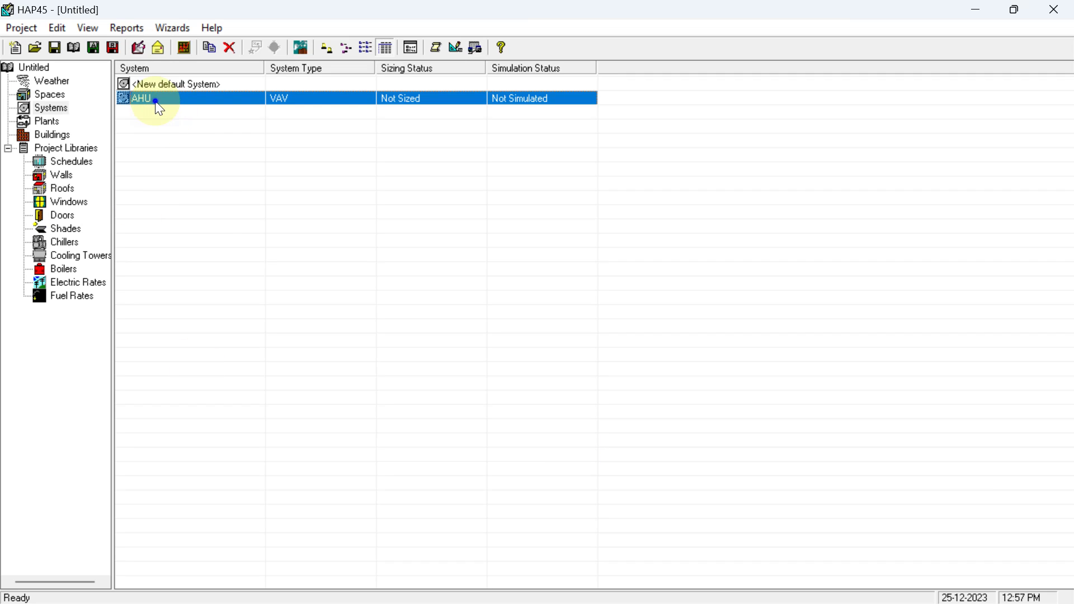
Step: Preview the AHU's design results reports
{"action": "right_click", "coordinate": [157, 102]}
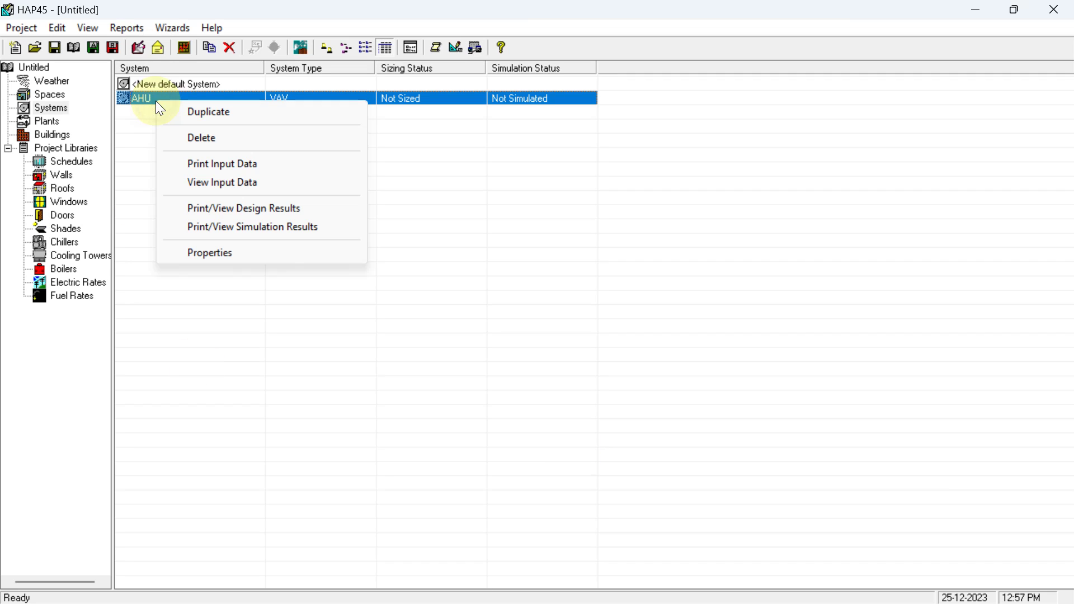
{"action": "left_click", "coordinate": [220, 214]}
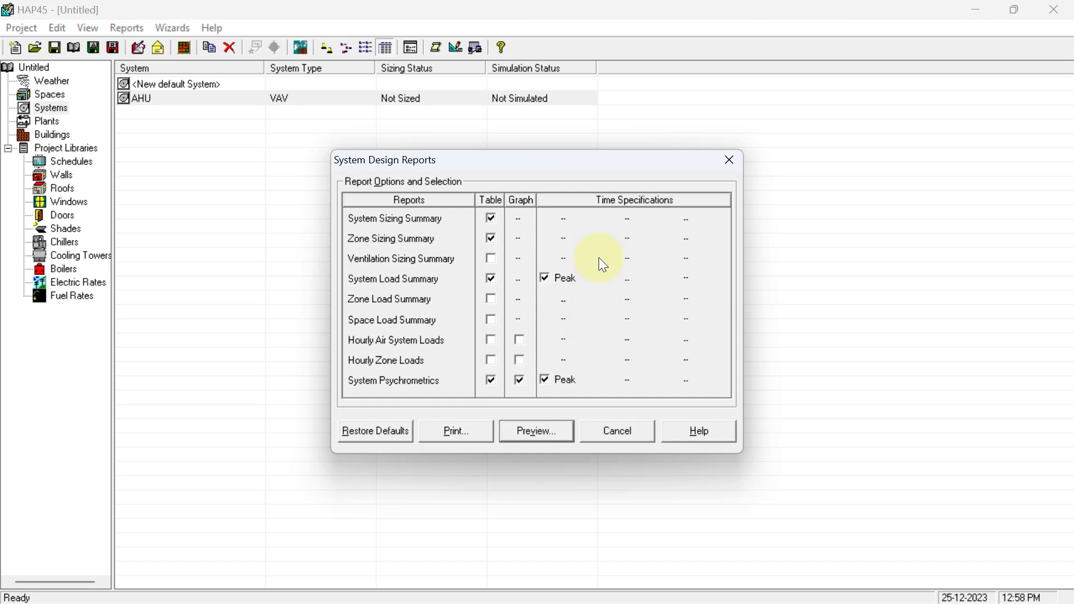
{"action": "left_click", "coordinate": [550, 435]}
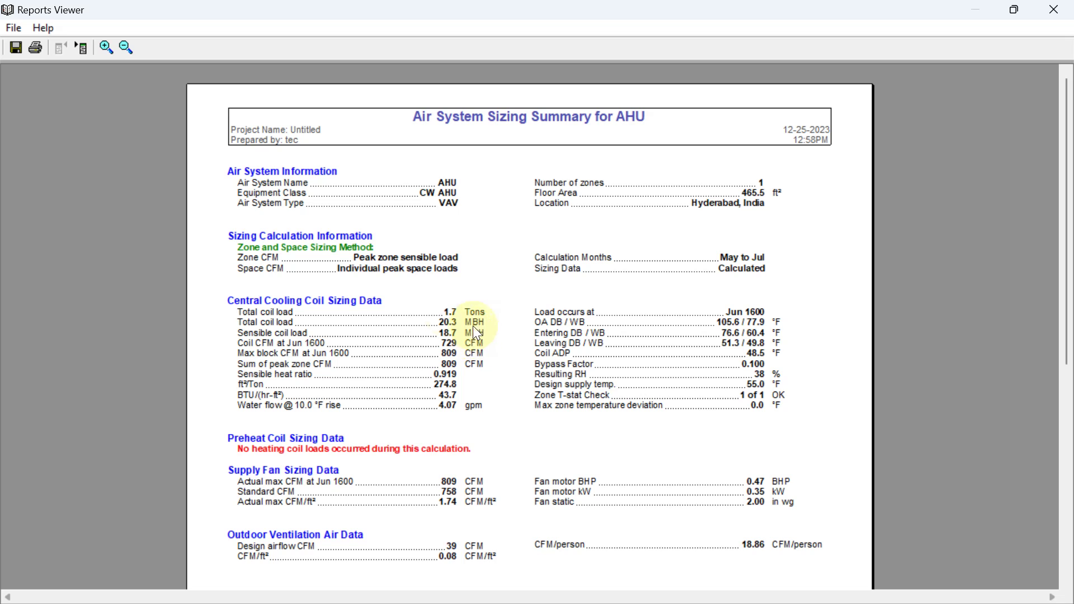
Step: Page to the zone sizing summary showing accounts' 15.6 MBH load and 769 CFM
{"action": "scroll", "coordinate": [264, 191], "scroll_direction": "down", "scroll_amount": 10}
{"action": "scroll", "coordinate": [263, 190], "scroll_direction": "down", "scroll_amount": 2}
{"action": "scroll", "coordinate": [260, 184], "scroll_direction": "up", "scroll_amount": 12}
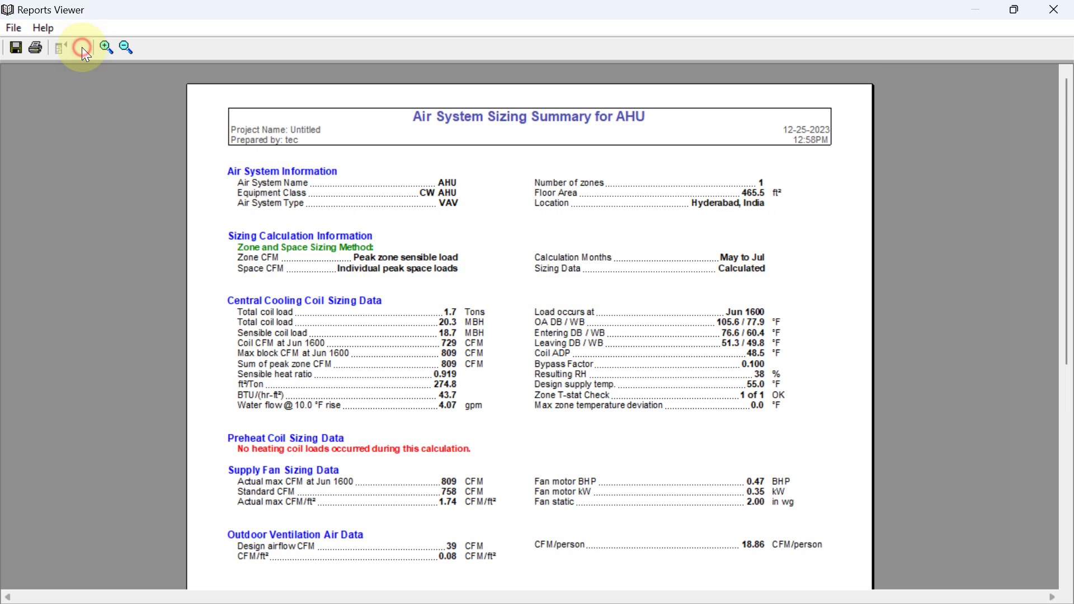
{"action": "left_click", "coordinate": [83, 49]}
{"action": "scroll", "coordinate": [501, 337], "scroll_direction": "down", "scroll_amount": 5}
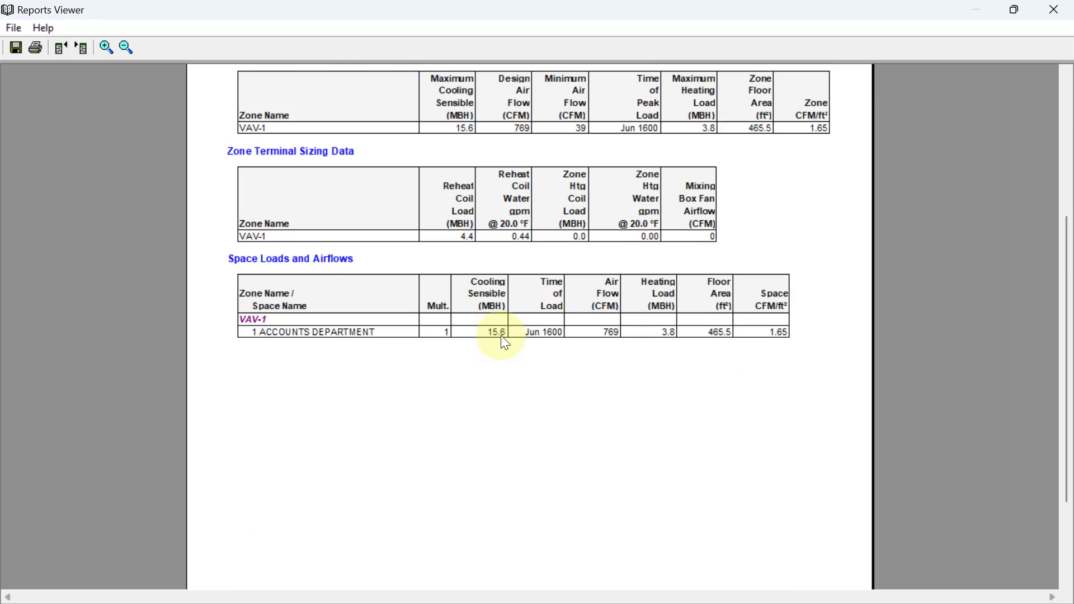